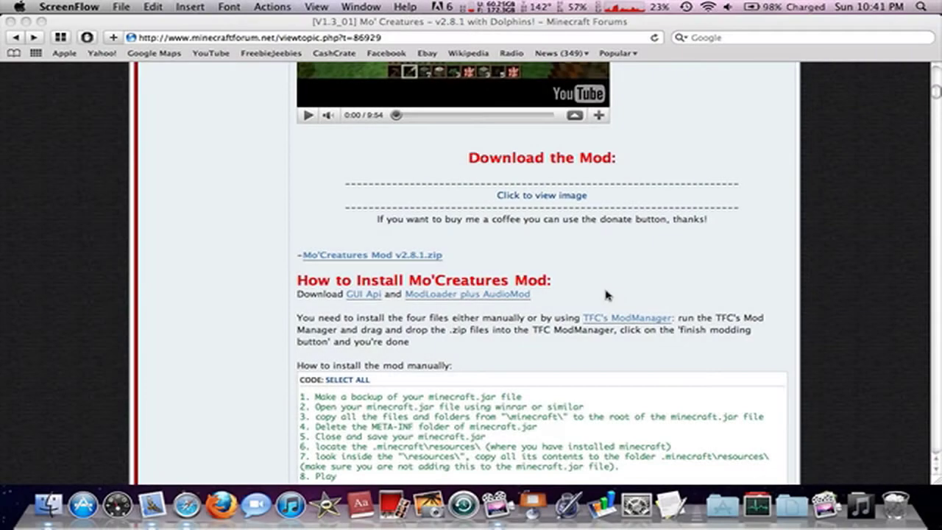
Step: Review the Mo' Creatures forum post, including its compatibility note, download links and manual installation instructions
scroll(606, 295, up, 1)
click(606, 295)
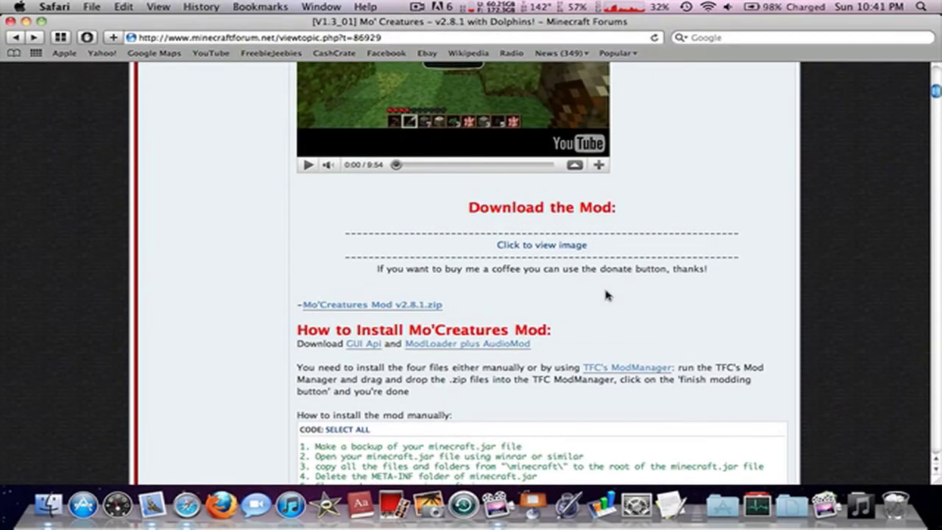
scroll(606, 295, up, 4)
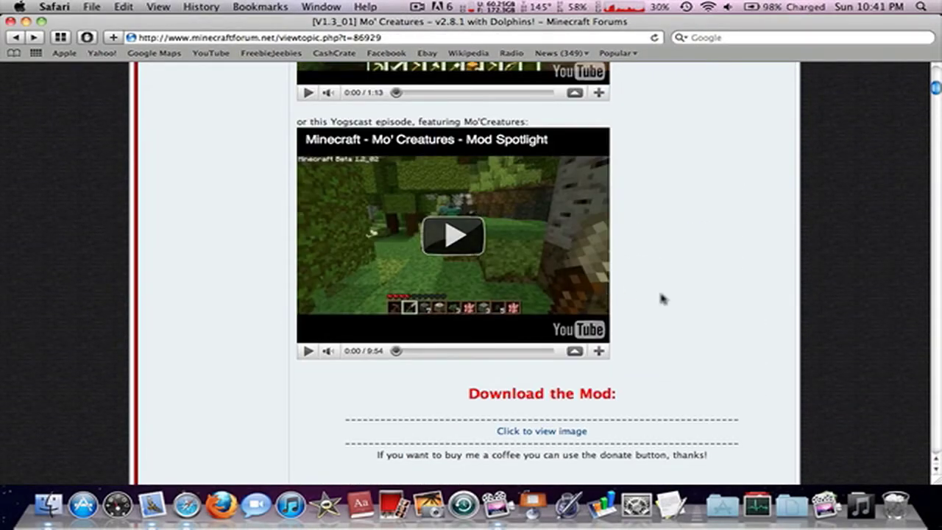
scroll(660, 298, up, 10)
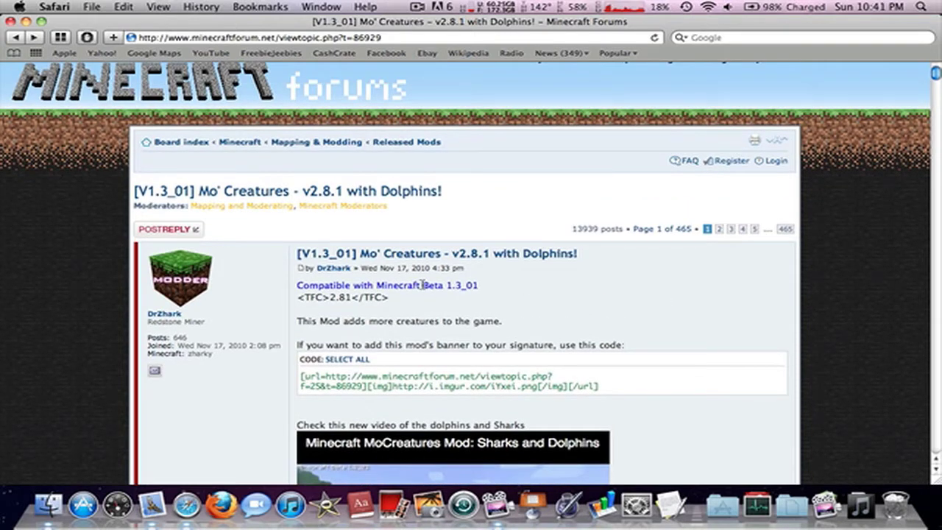
scroll(434, 303, down, 4)
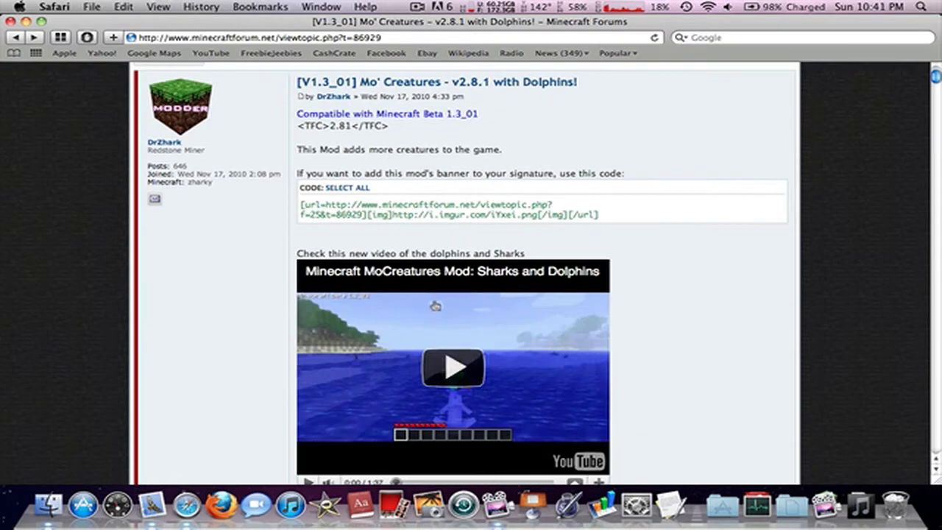
scroll(710, 317, down, 10)
scroll(712, 324, down, 10)
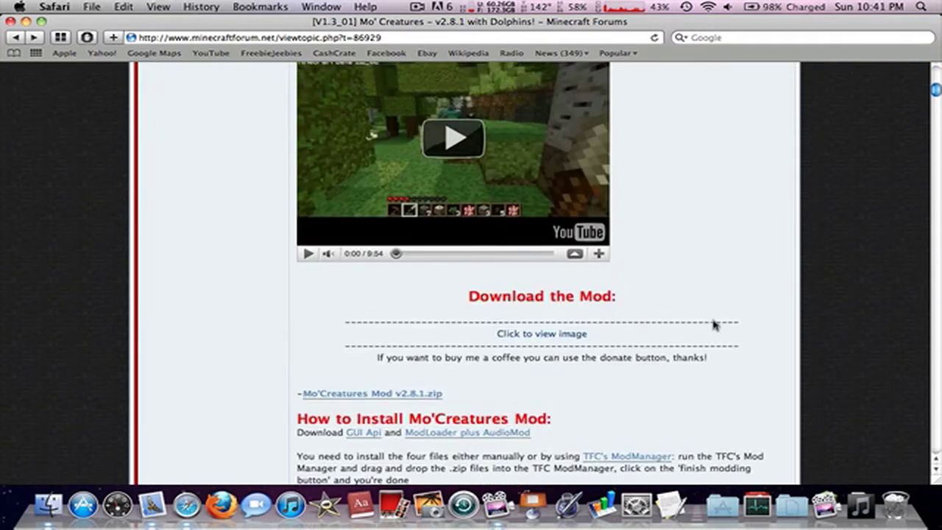
scroll(713, 323, up, 3)
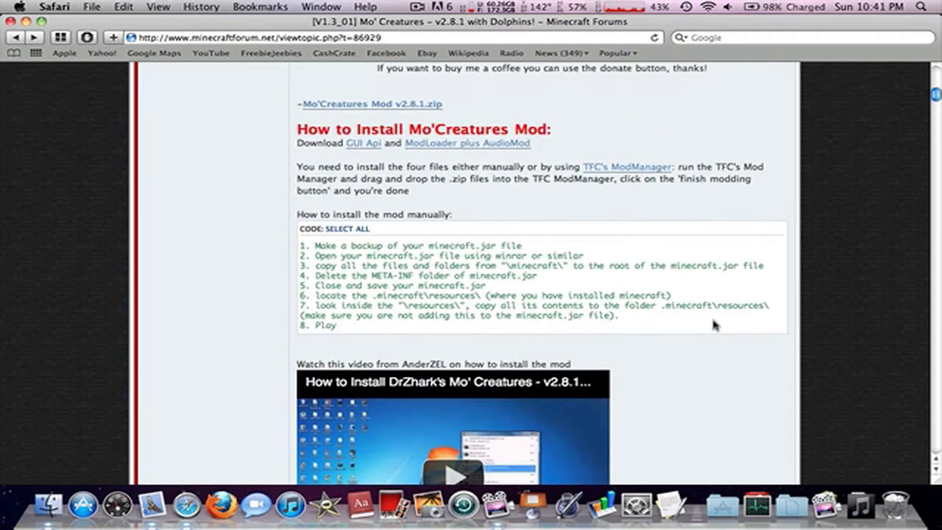
scroll(713, 322, up, 2)
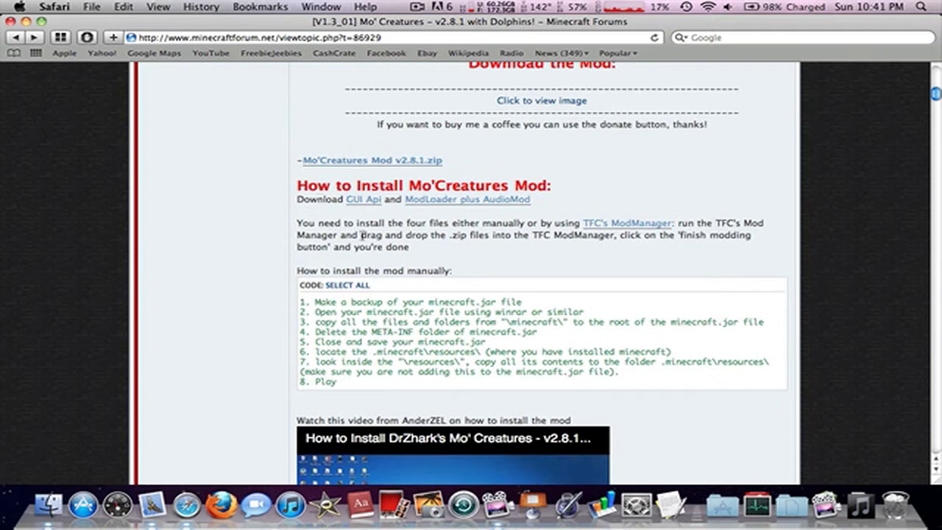
scroll(347, 241, up, 5)
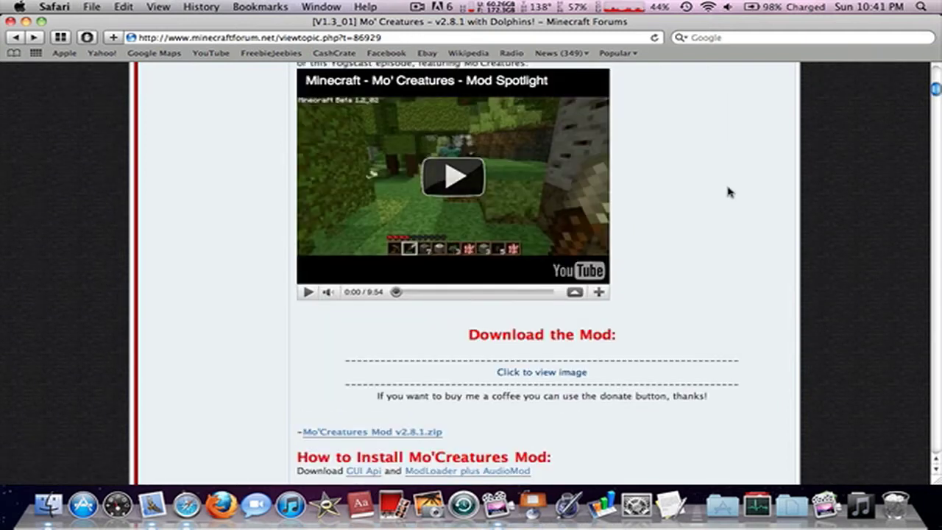
scroll(728, 191, down, 8)
scroll(727, 192, up, 5)
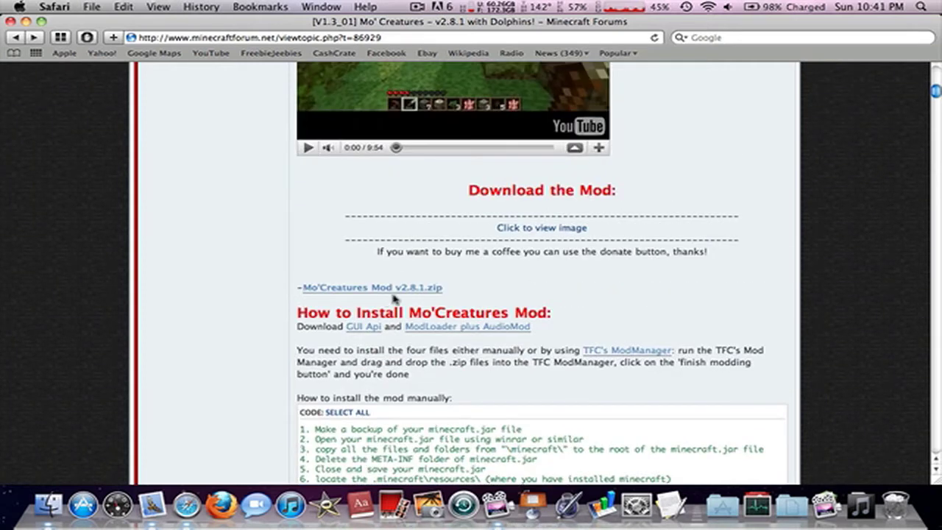
drag(483, 287, 351, 289)
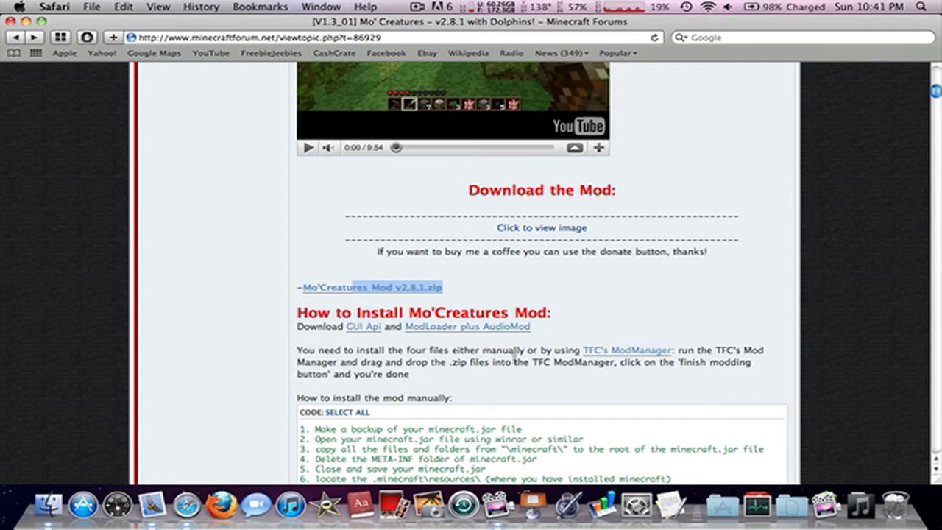
click(403, 330)
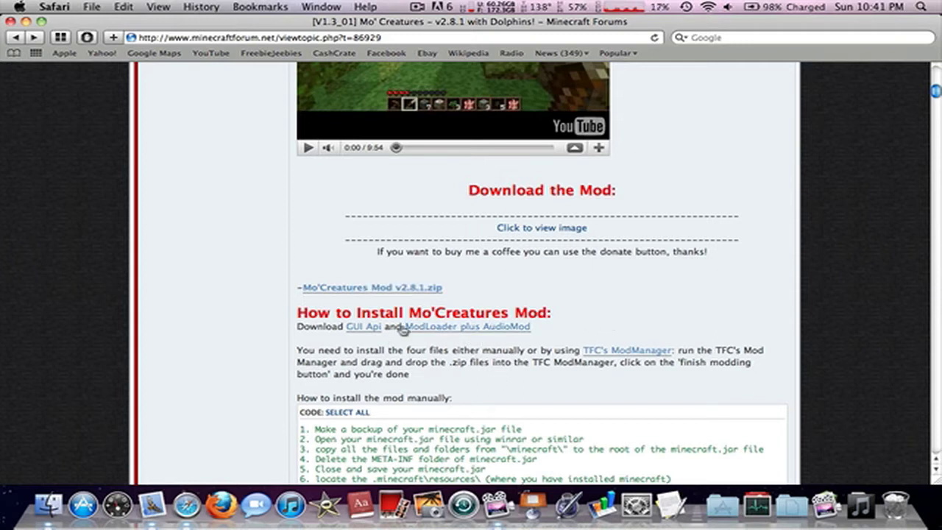
Step: Close the forum page window, and clear and close the Downloads list
click(10, 21)
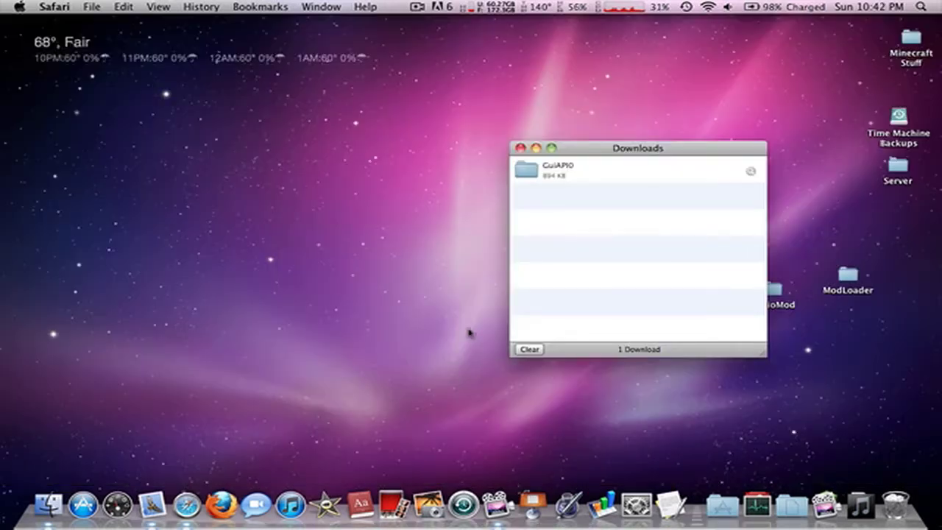
click(527, 362)
click(523, 351)
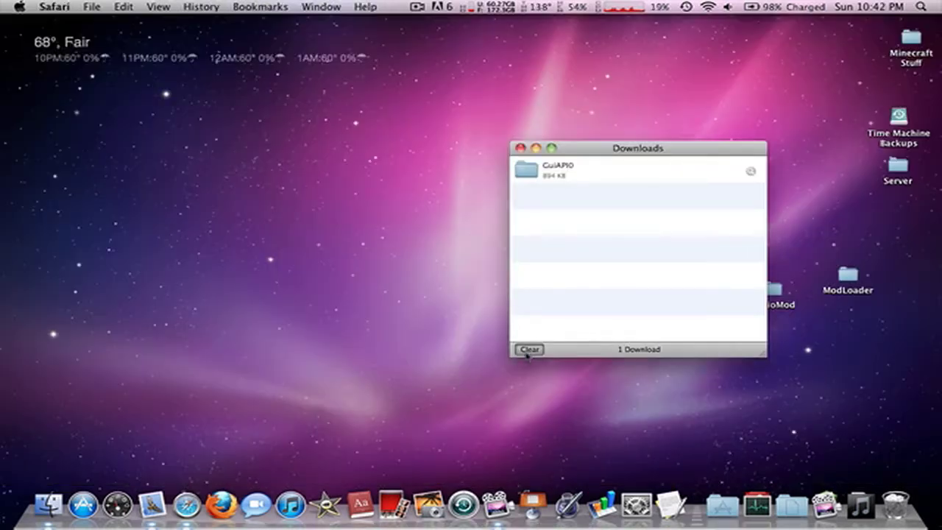
click(527, 349)
click(520, 148)
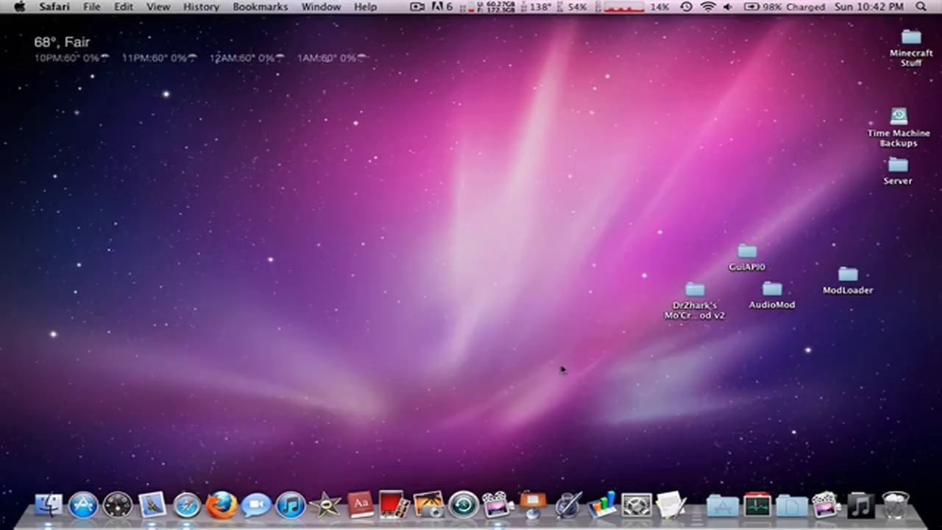
Step: Switch to Finder and open the minecraft folder in the home folder's Library/Application Support in a fresh window
click(49, 505)
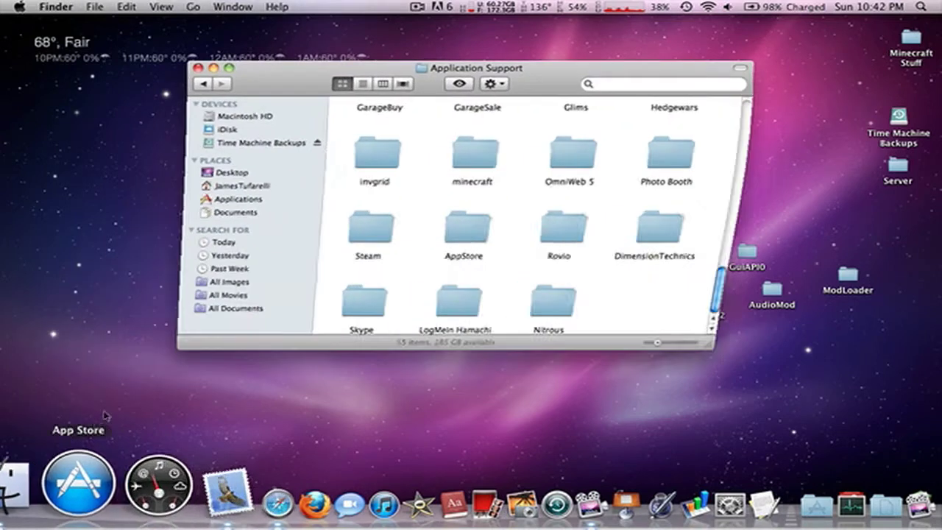
click(199, 68)
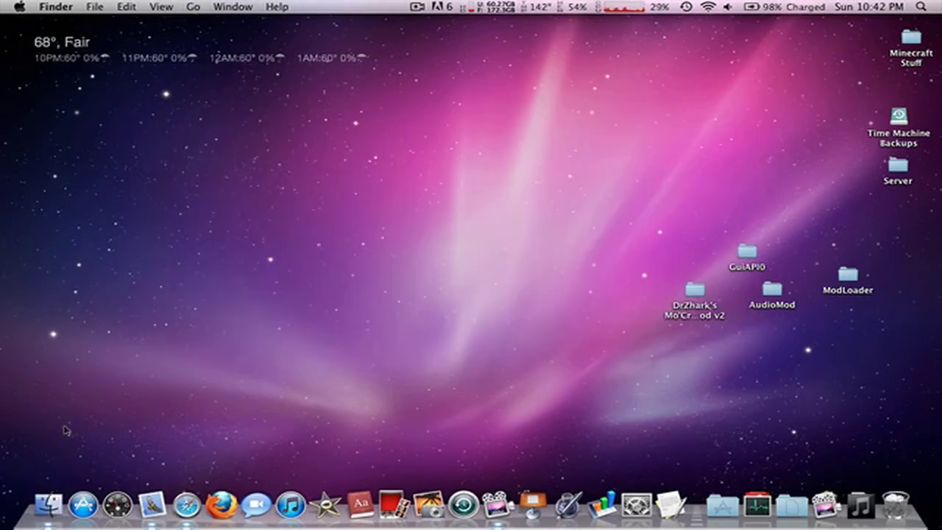
click(49, 500)
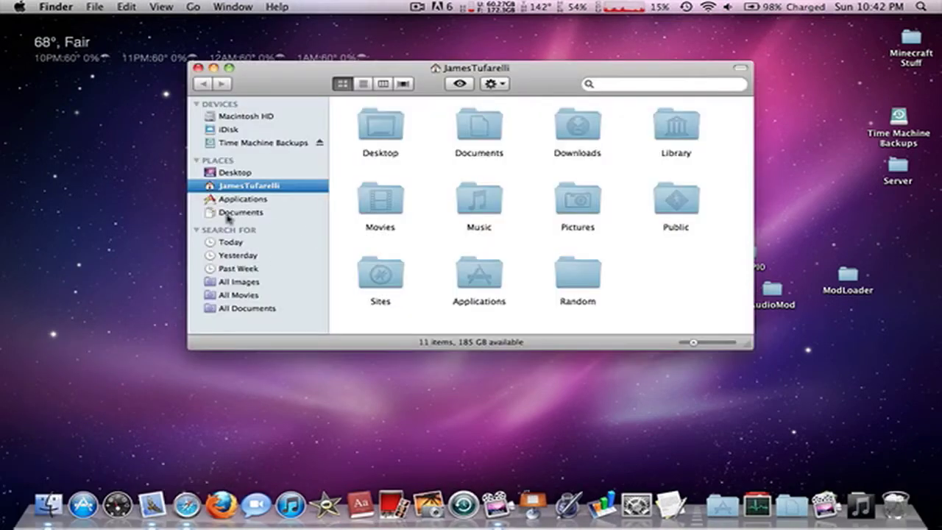
double_click(677, 127)
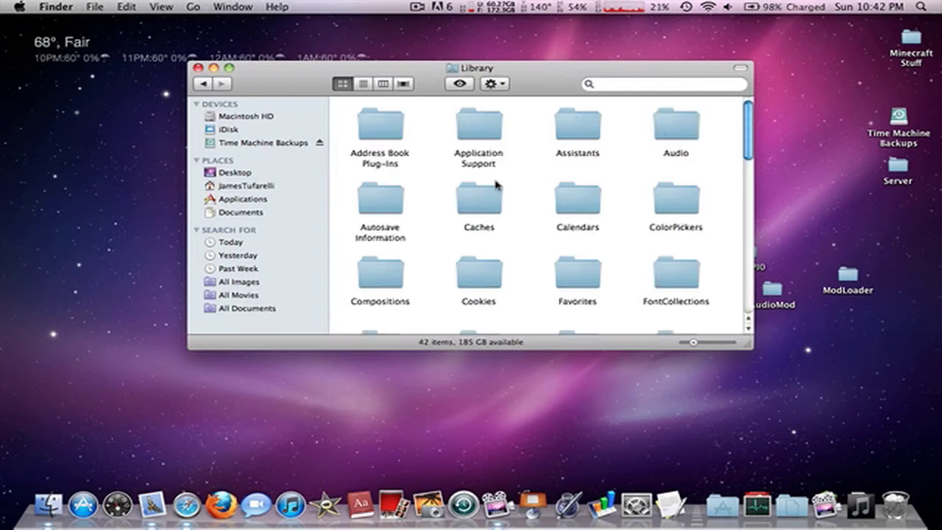
double_click(474, 125)
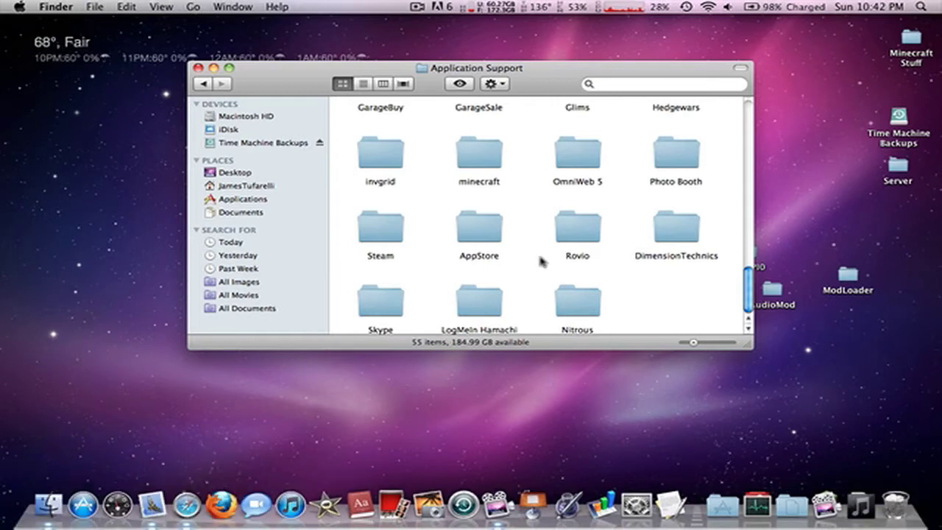
double_click(488, 142)
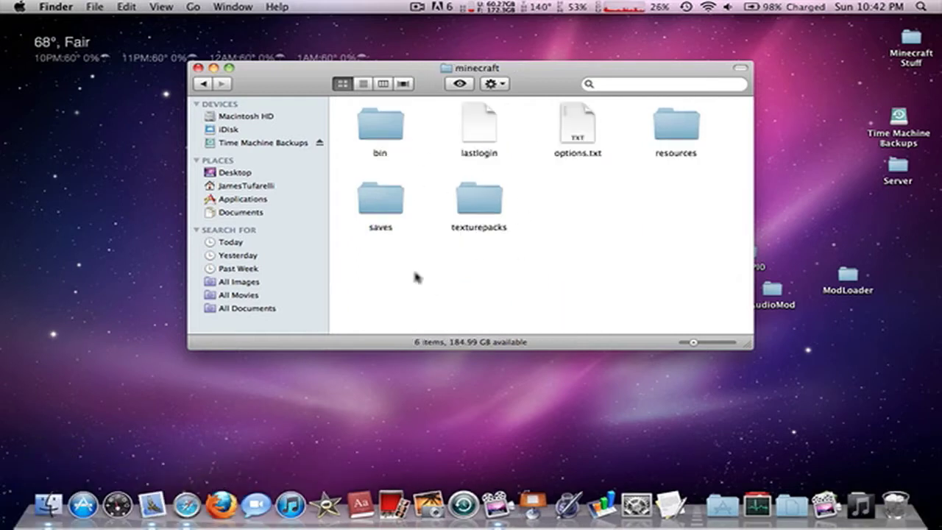
Step: Open the desktop's ModLoader folder in a second window and the bin folder inside the minecraft folder
drag(526, 78, 364, 45)
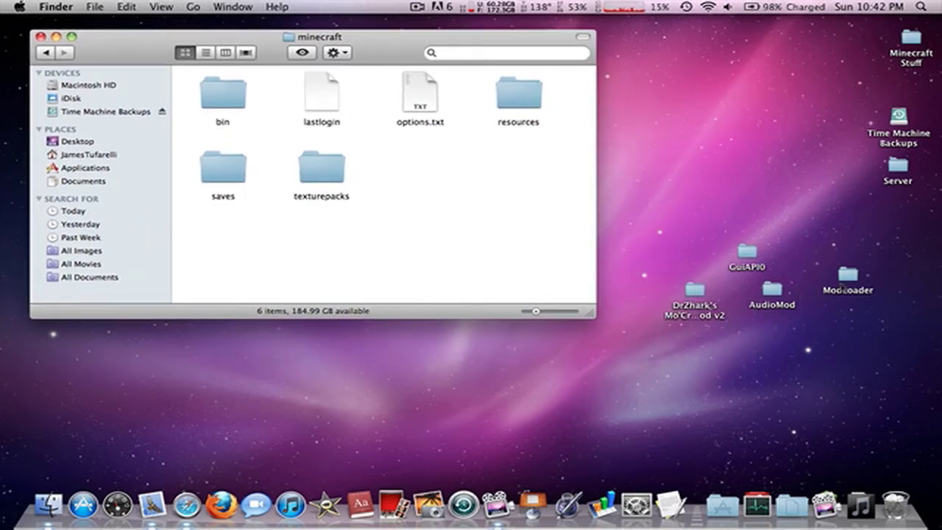
double_click(848, 277)
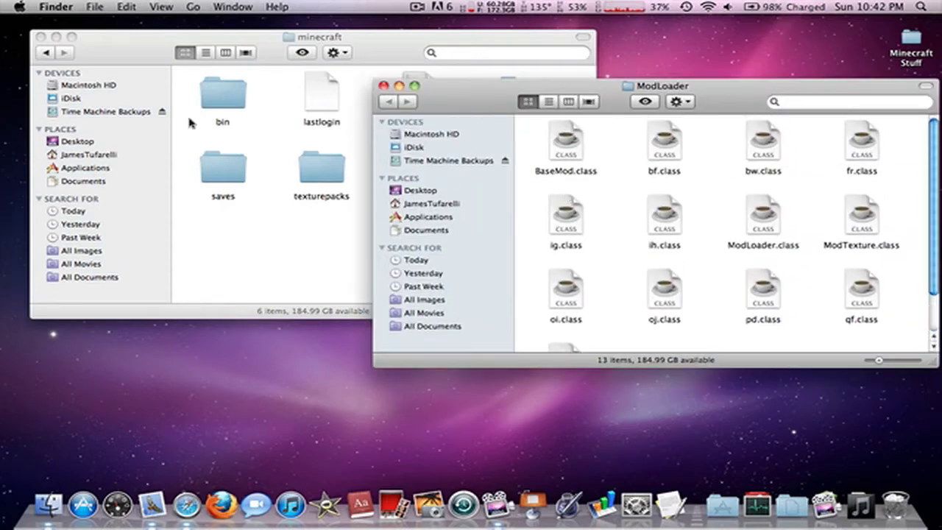
click(227, 254)
double_click(231, 106)
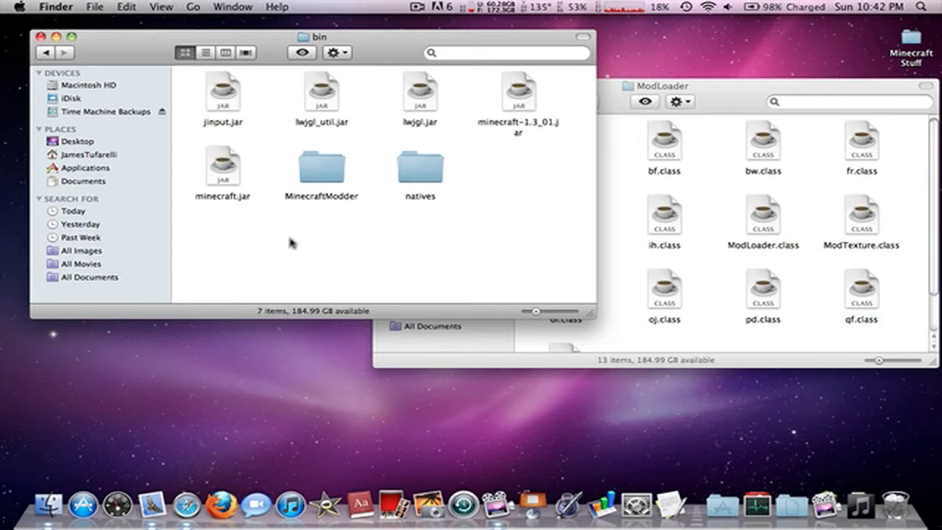
Step: Preview the MinecraftModder folder in bin and examine its contents
click(342, 173)
key(space)
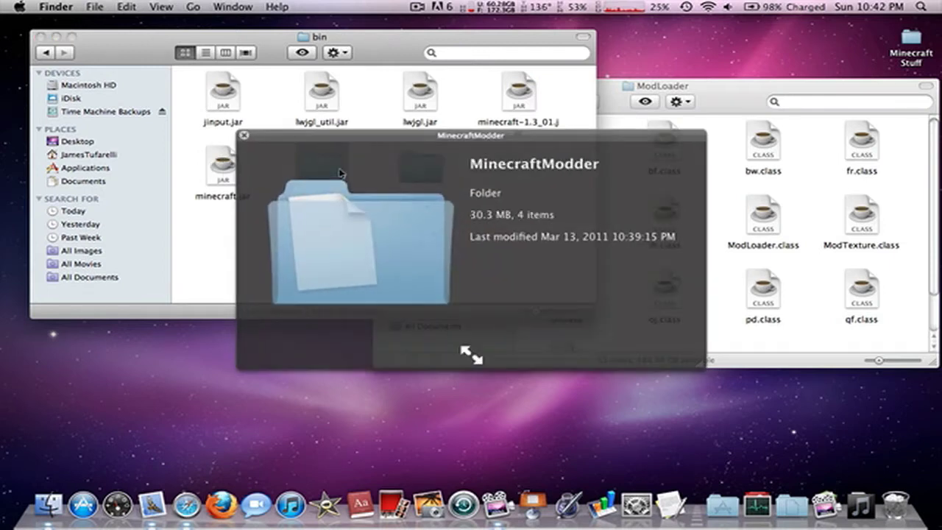
key(space)
double_click(340, 173)
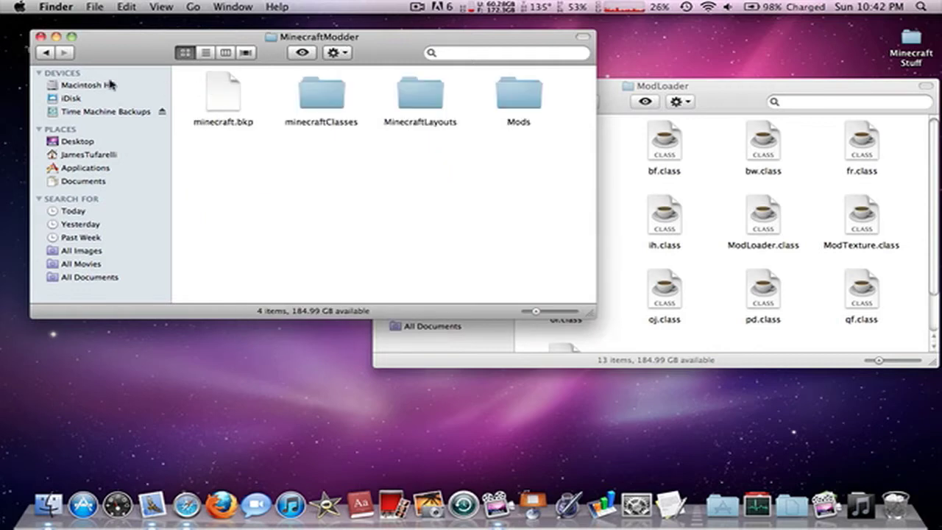
click(46, 50)
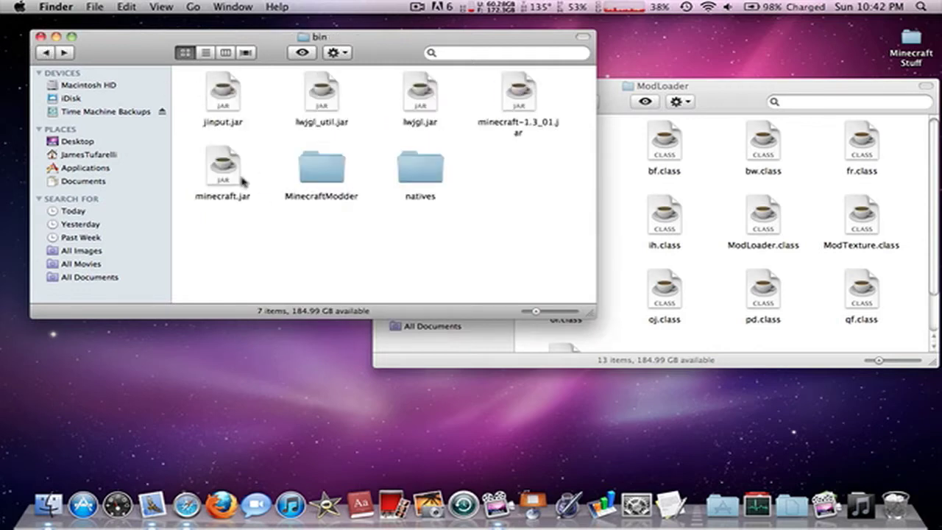
Step: Move the MinecraftModder folder from bin to the Trash
click(44, 54)
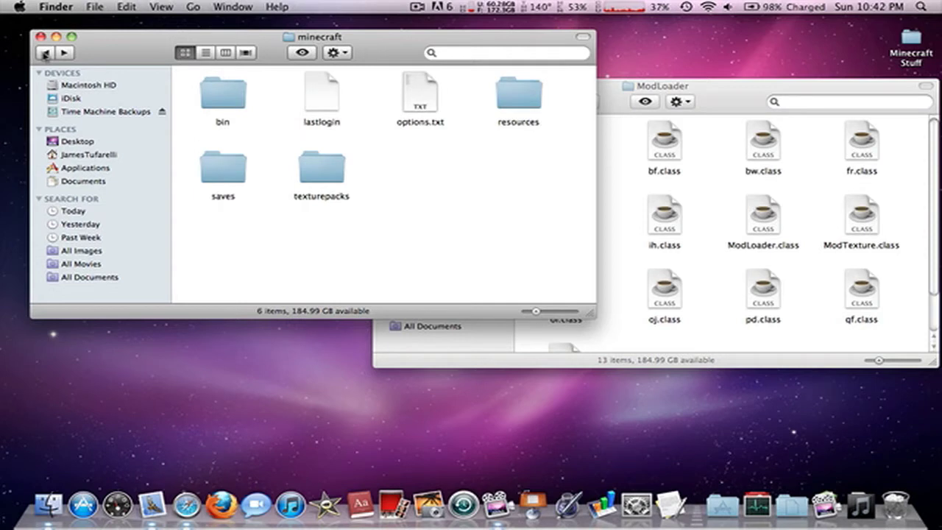
click(45, 53)
click(63, 53)
click(64, 53)
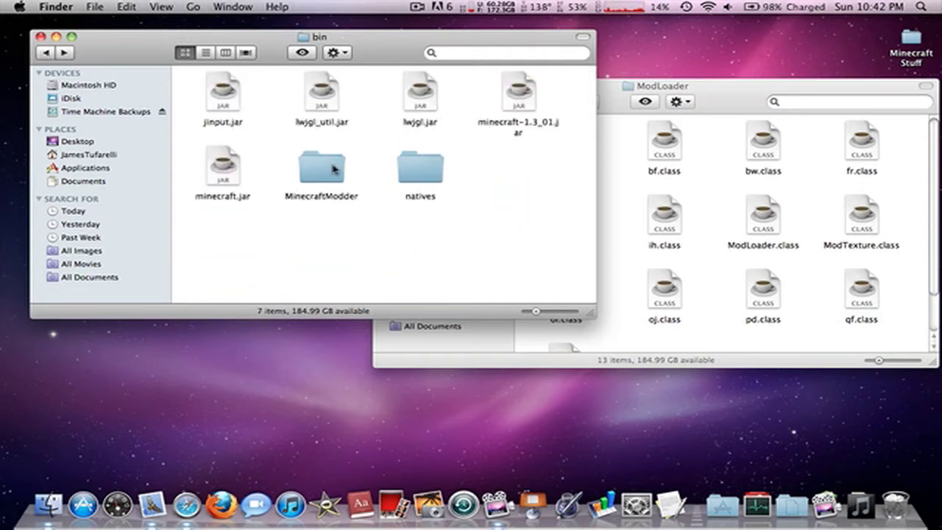
drag(332, 169, 893, 507)
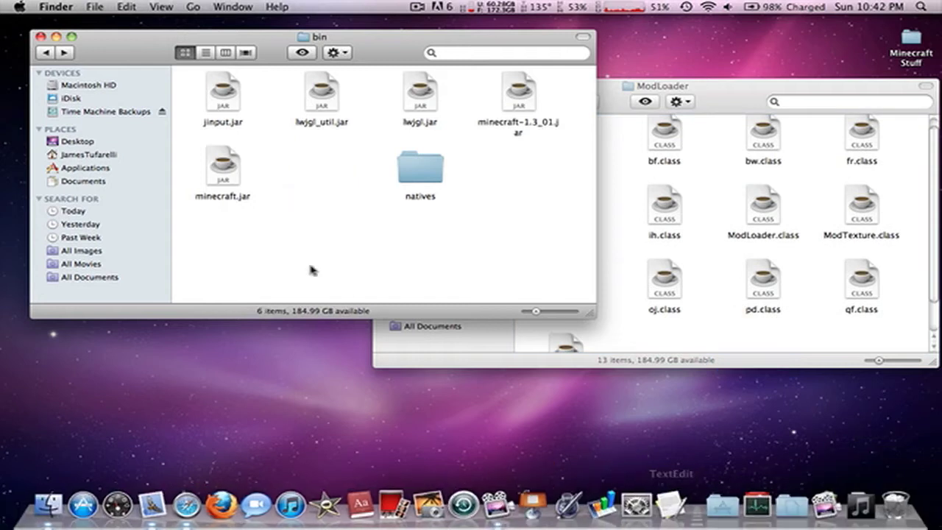
Step: Unarchive minecraft.jar with Archive Utility and move the original minecraft.jar to the Trash
right_click(224, 166)
mouse_move(256, 187)
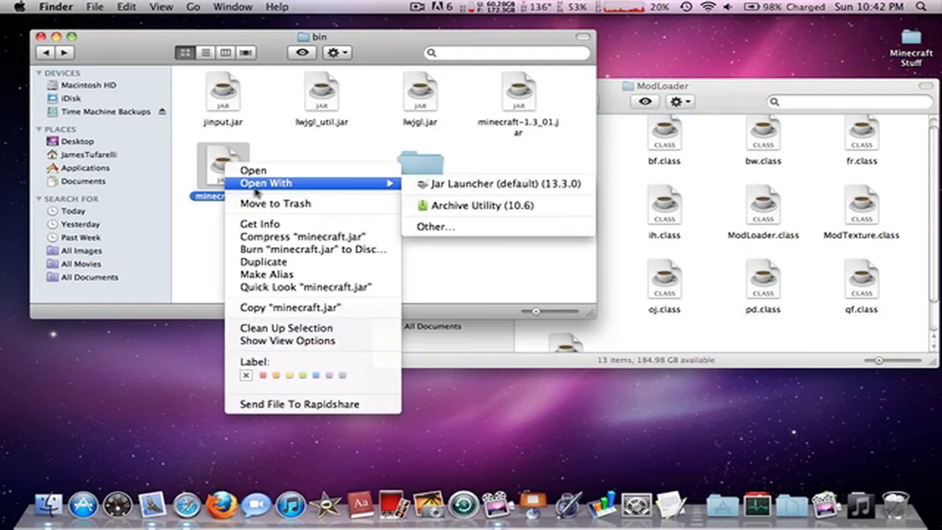
click(450, 206)
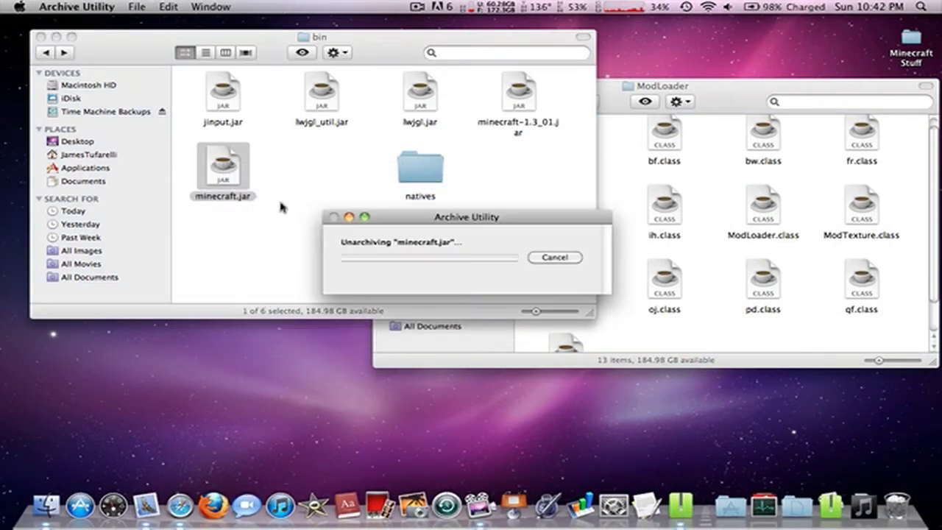
drag(219, 162, 911, 501)
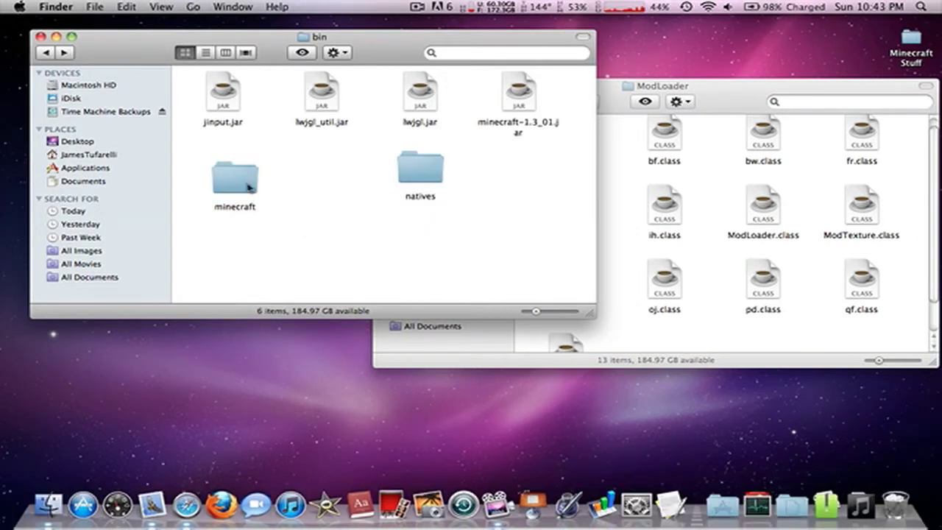
Step: Rename the extracted minecraft folder as minecraft.jar, accepting the added extension
click(242, 184)
key(Return)
key(Right)
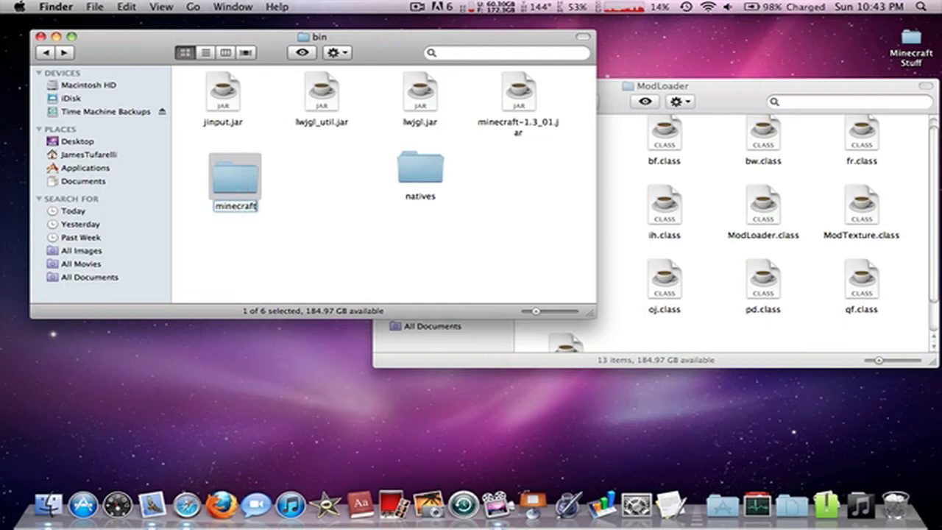
text(.jar)
key(Return)
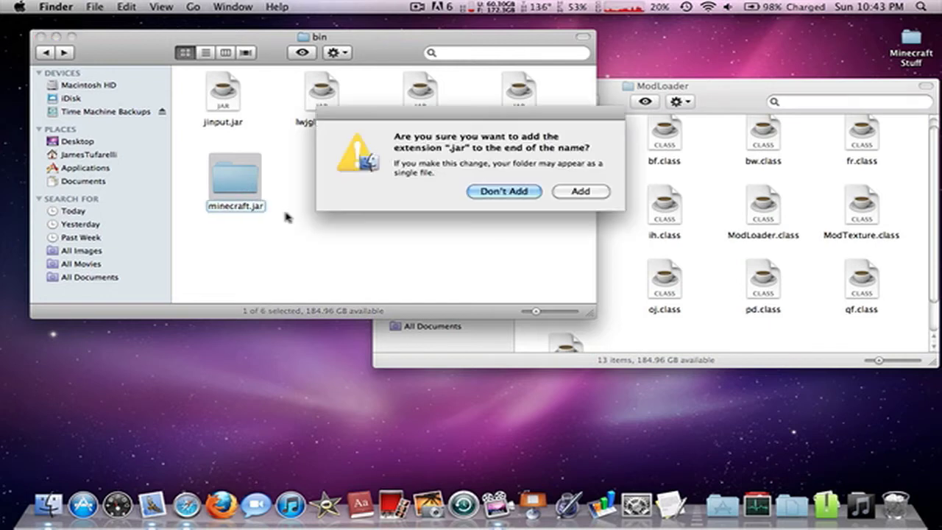
click(589, 193)
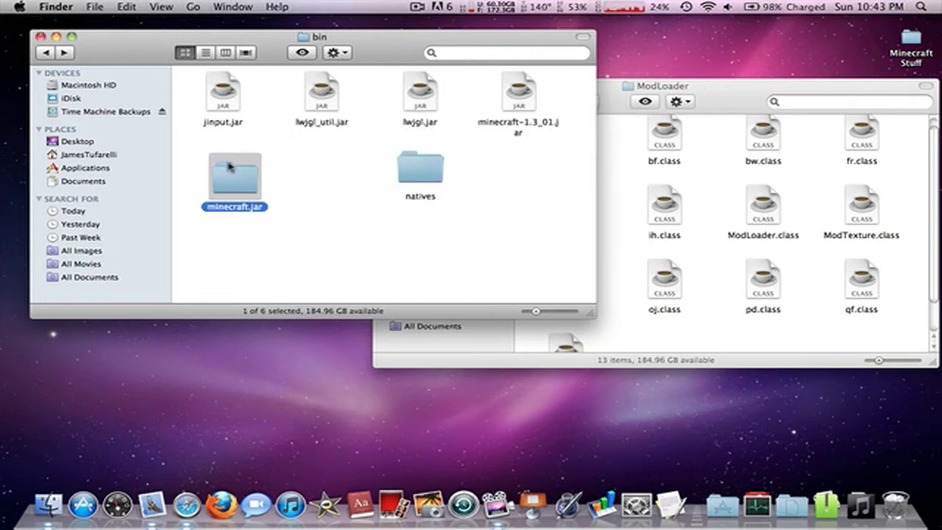
Step: Move all ModLoader files into the minecraft.jar folder, replacing every duplicate, and discard the emptied ModLoader folder to the Trash
drag(227, 168, 225, 171)
click(770, 354)
scroll(729, 350, down, 2)
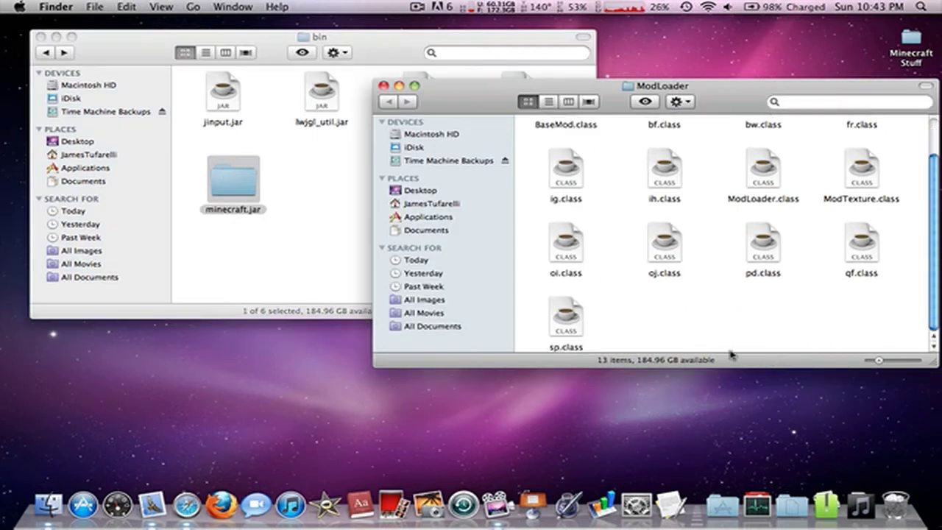
drag(729, 351, 475, 3)
click(530, 136)
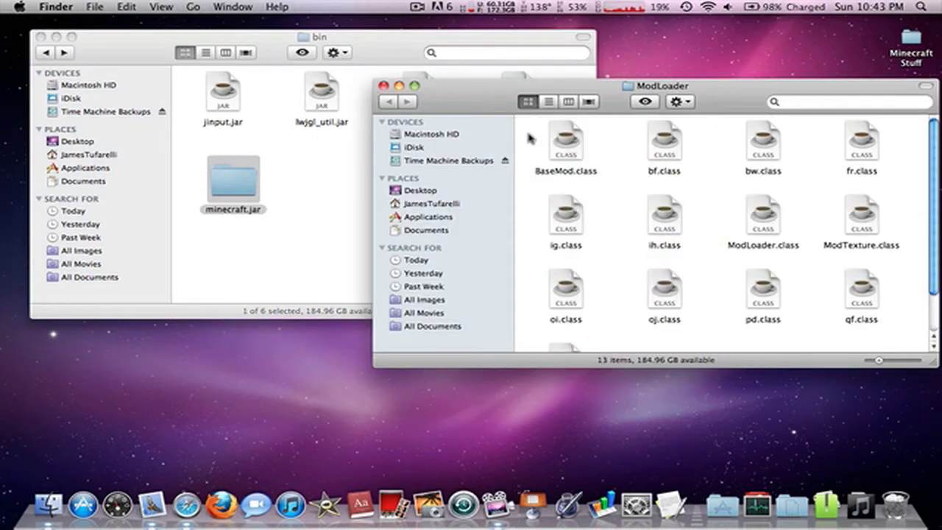
key(super+a)
click(534, 137)
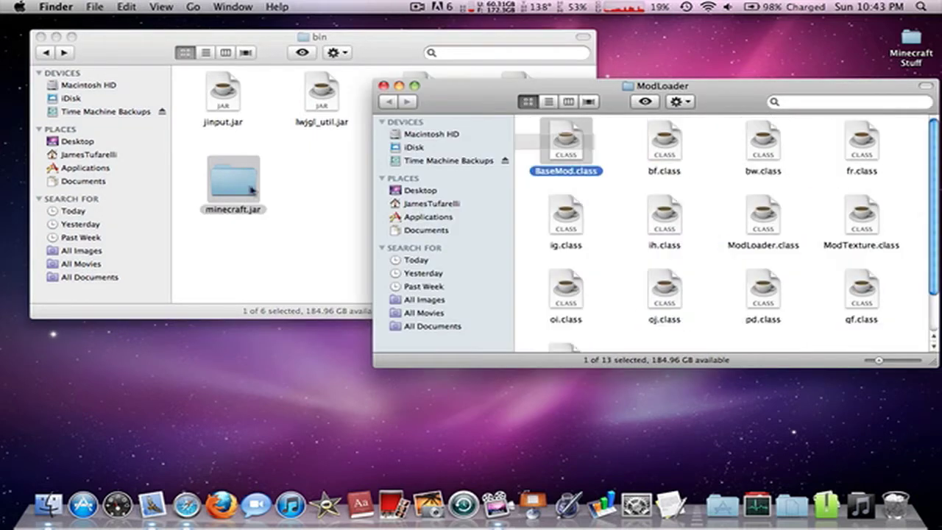
click(637, 206)
key(super+a)
drag(548, 148, 227, 182)
click(577, 80)
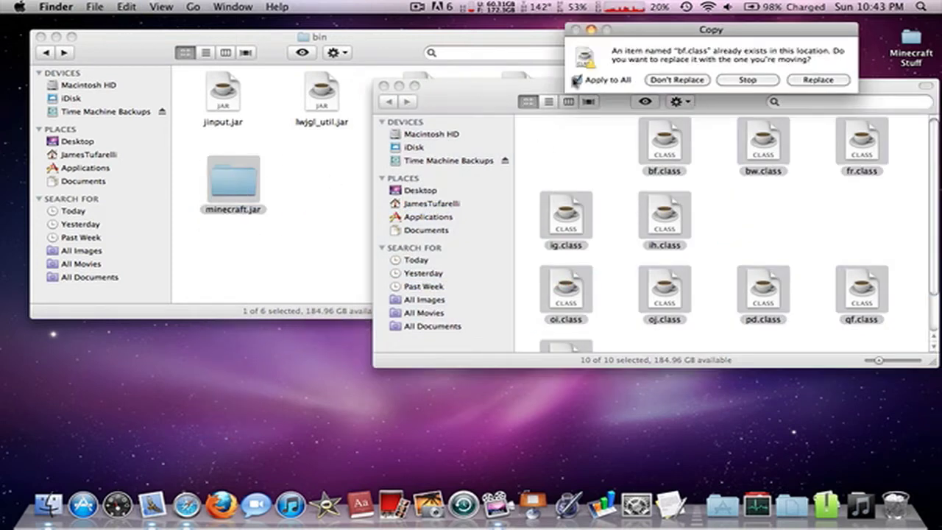
click(799, 79)
click(383, 86)
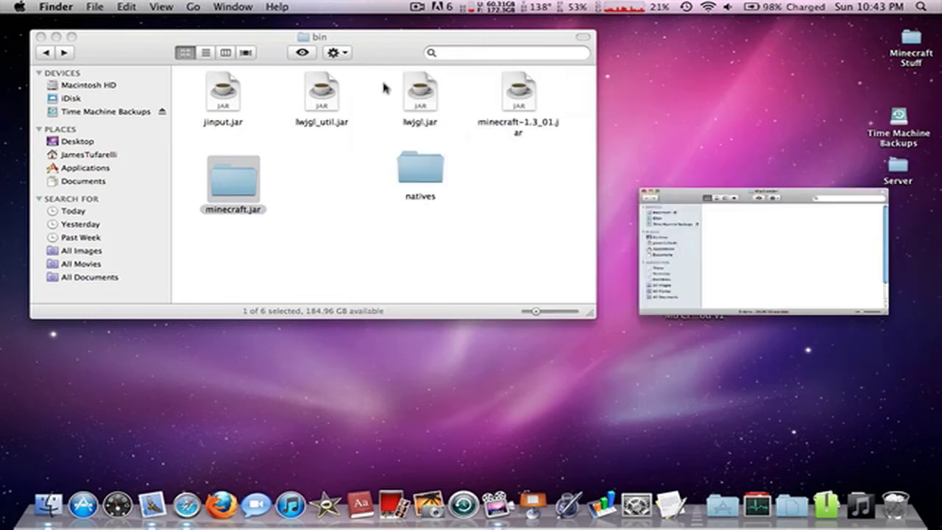
drag(852, 285, 896, 504)
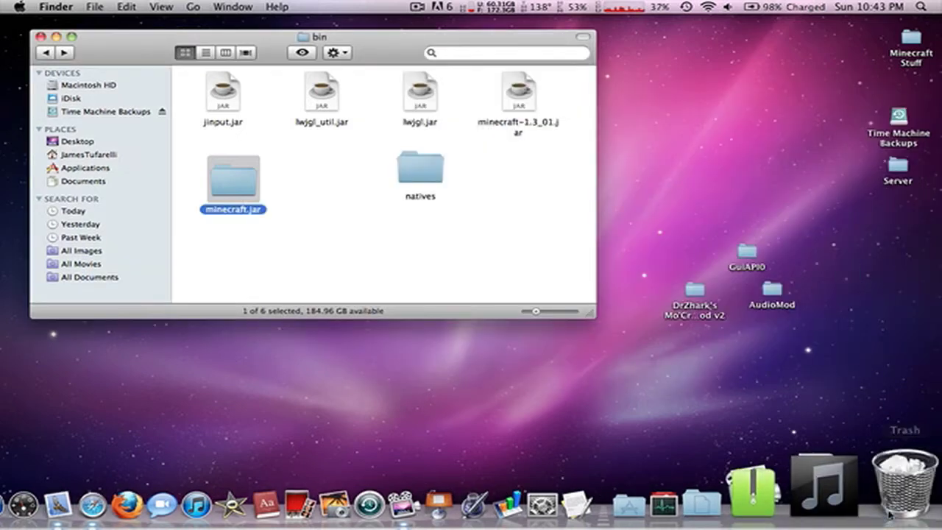
Step: Move all GuiAPI0 files into the minecraft.jar folder, replacing every duplicate, and discard the emptied GuiAPI0 folder to the Trash
click(747, 251)
double_click(747, 252)
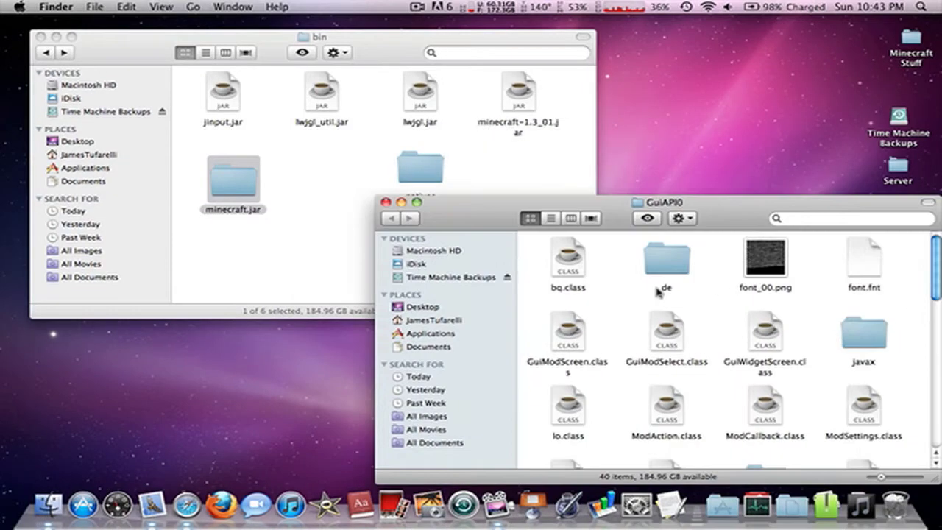
key(super+a)
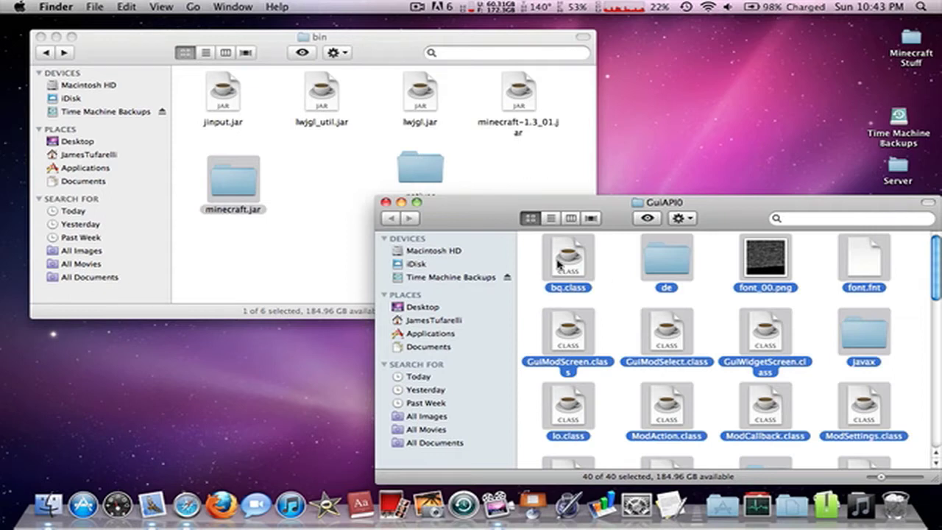
drag(558, 262, 241, 190)
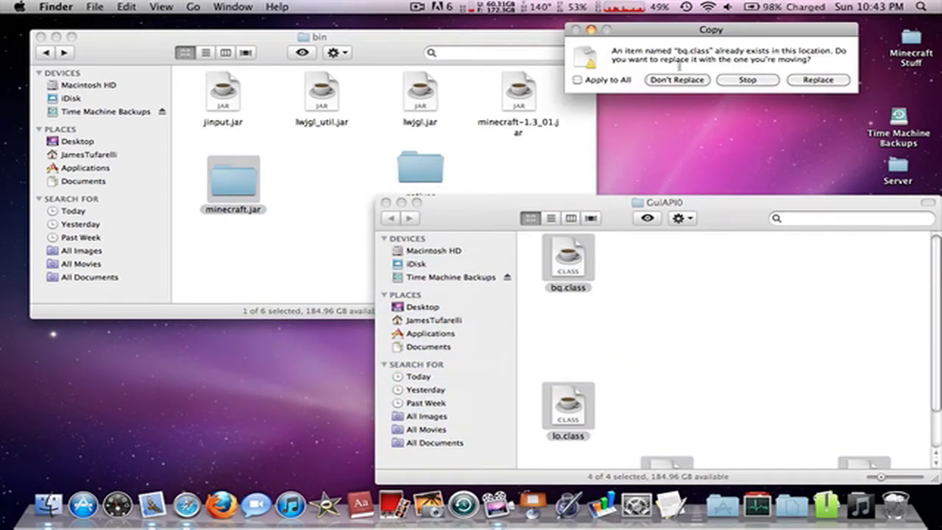
click(579, 80)
click(818, 79)
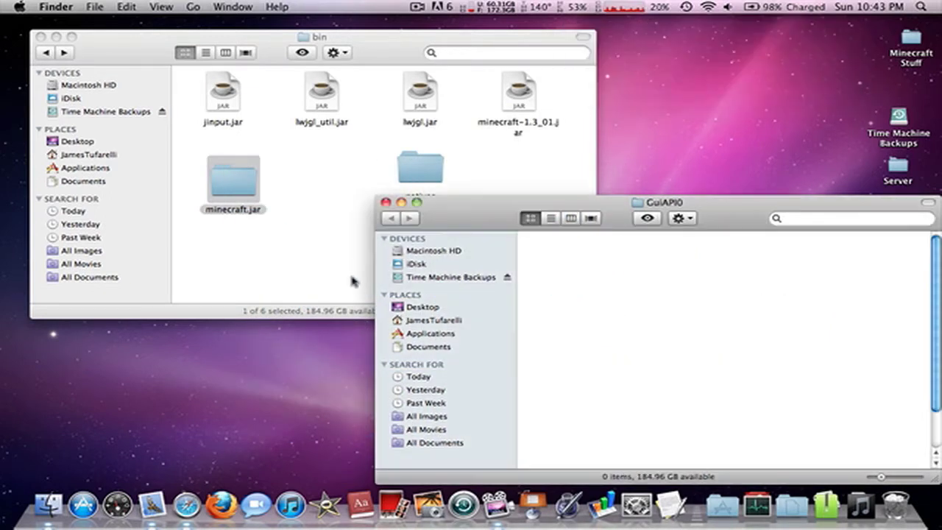
click(386, 202)
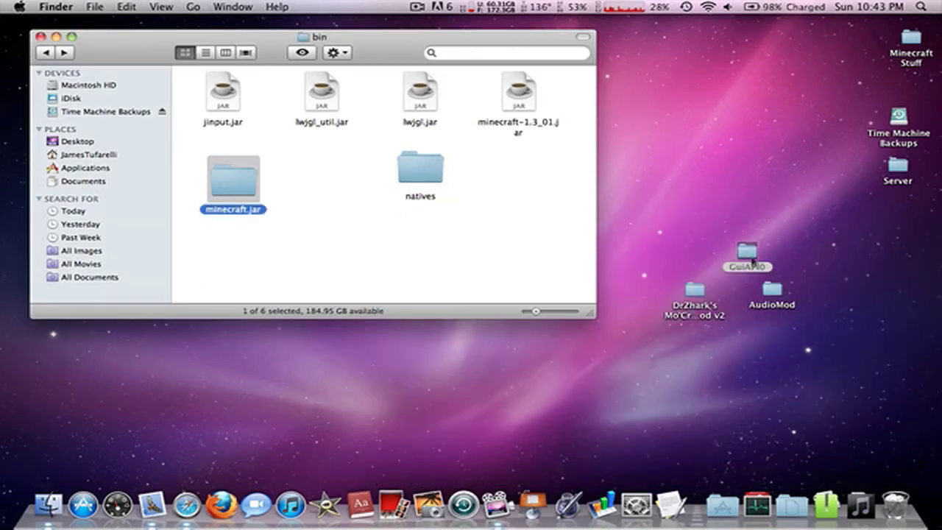
drag(752, 262, 894, 506)
Step: Move the ibxm folder and tm.class from AudioMod into the minecraft.jar folder, replacing the existing tm.class
click(779, 290)
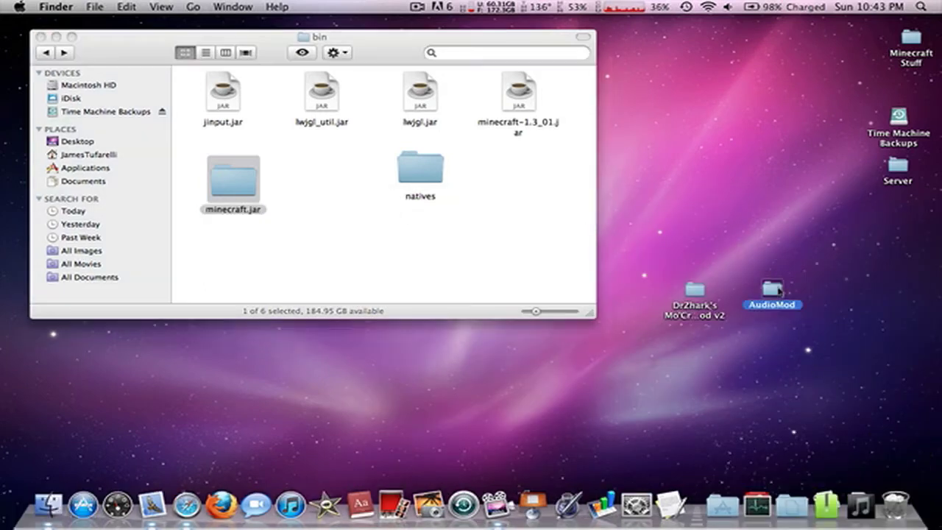
double_click(777, 290)
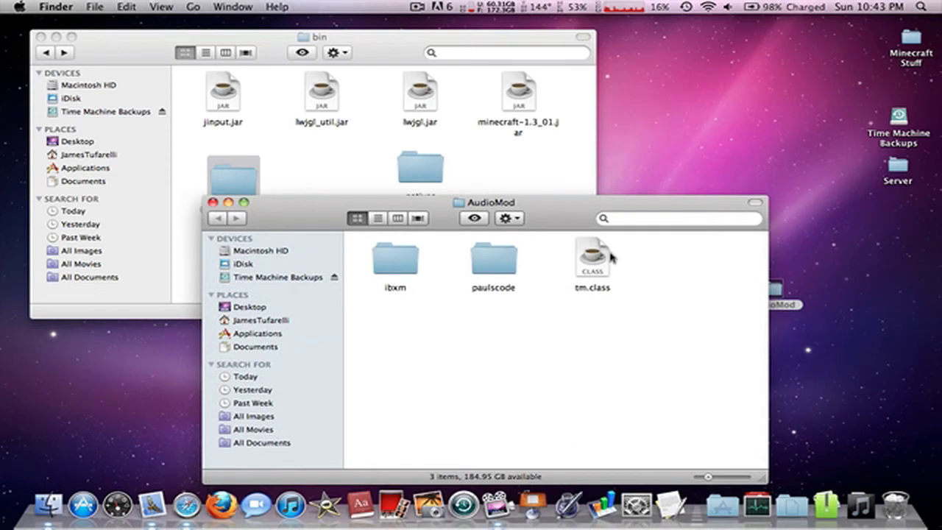
click(605, 261)
super+click(397, 261)
drag(405, 265, 247, 185)
click(813, 80)
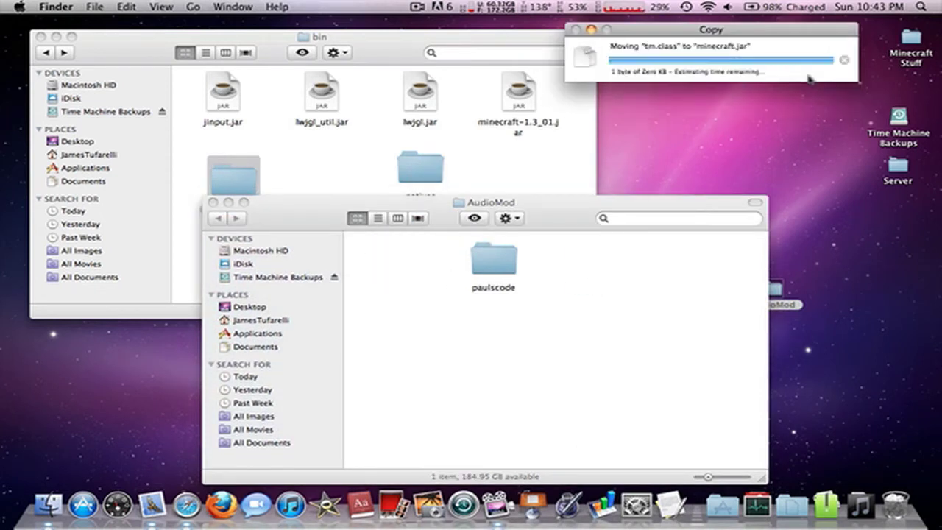
Step: Open the codecs folder under paulscode/sound inside the minecraft.jar folder
click(230, 177)
double_click(233, 175)
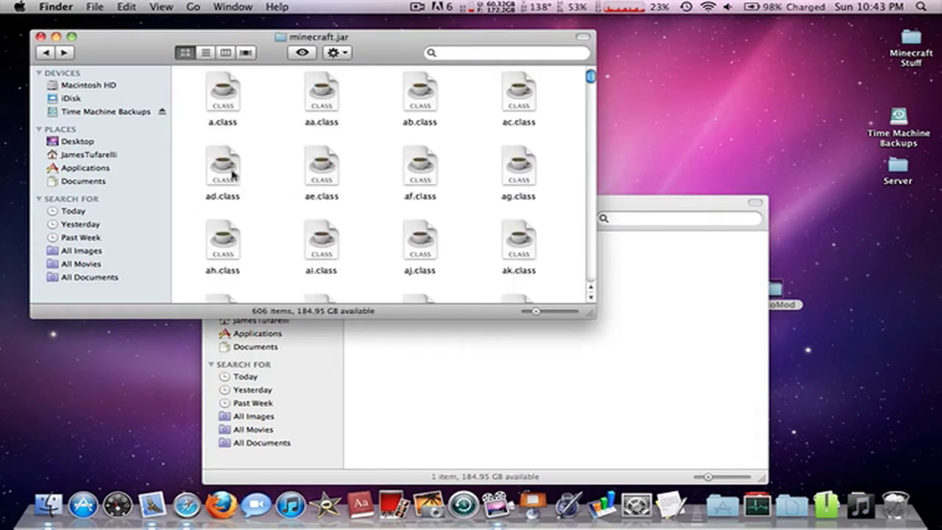
scroll(301, 193, down, 20)
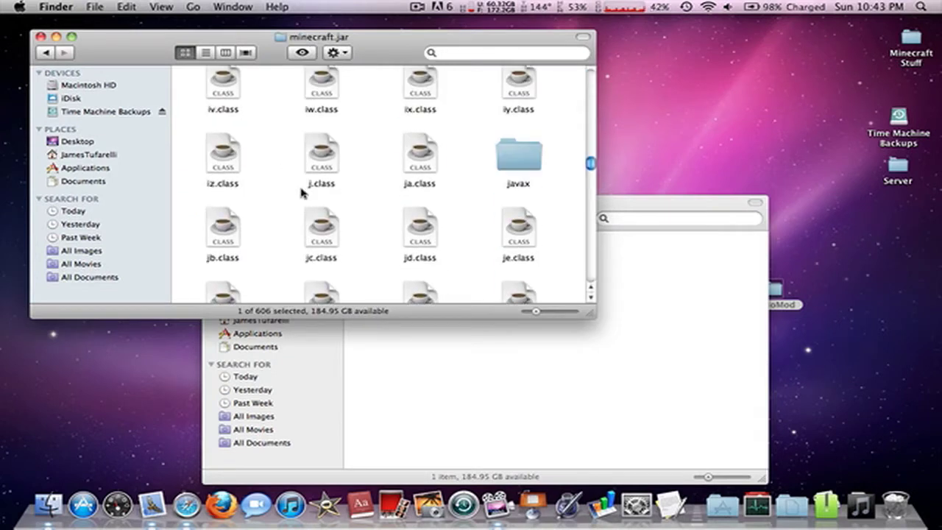
scroll(301, 193, down, 15)
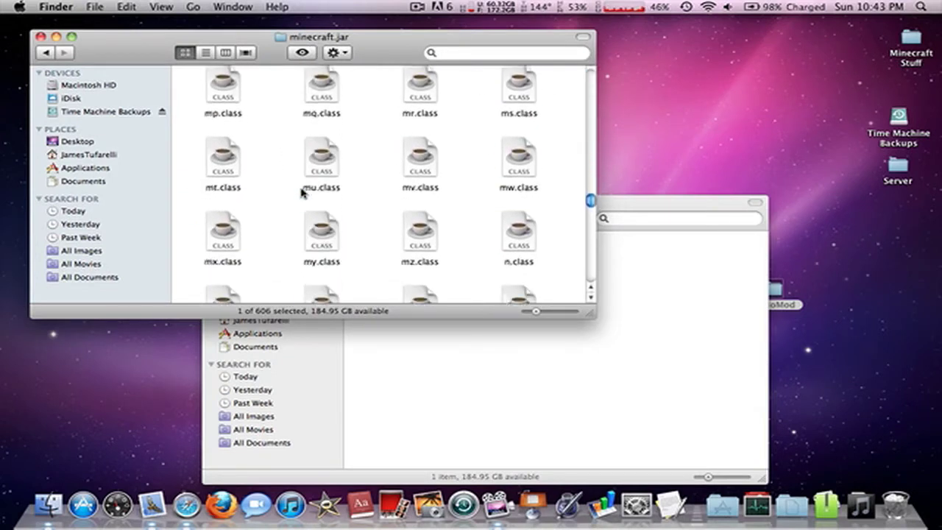
scroll(302, 193, down, 5)
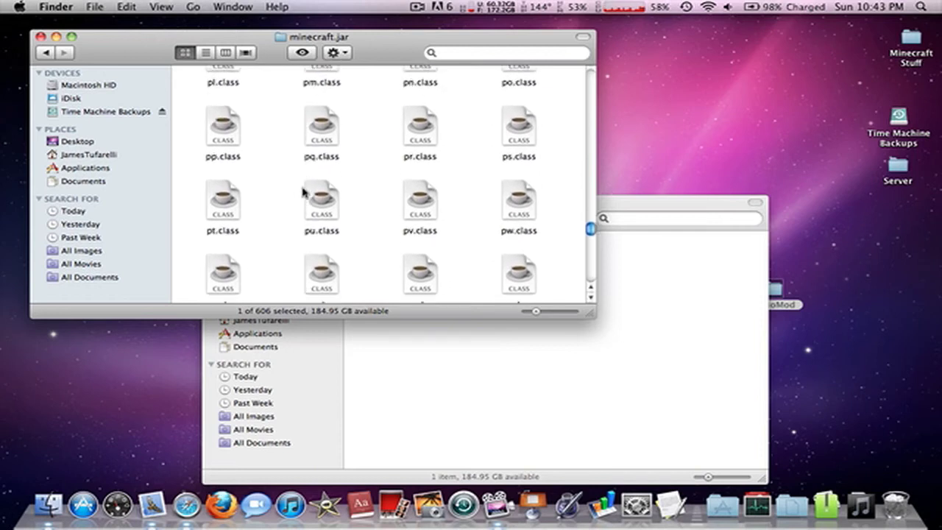
scroll(303, 192, up, 10)
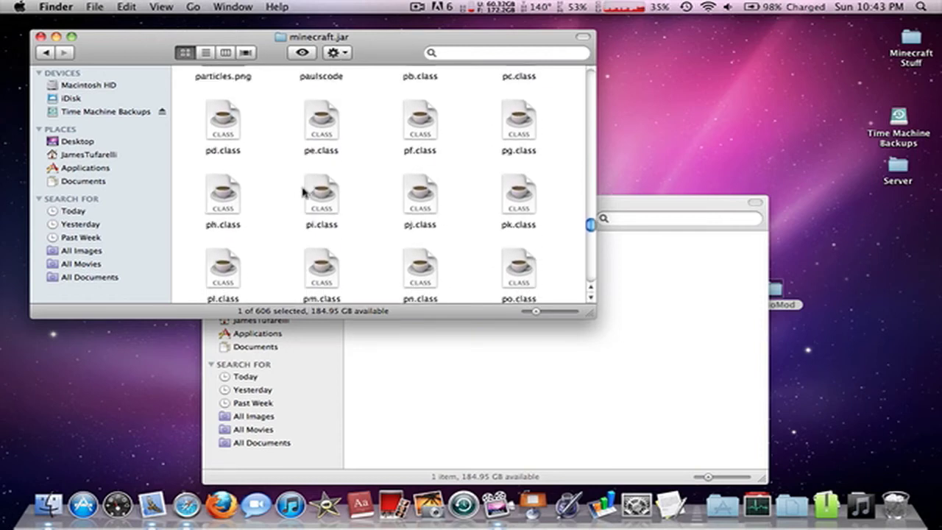
scroll(316, 221, down, 1)
double_click(323, 153)
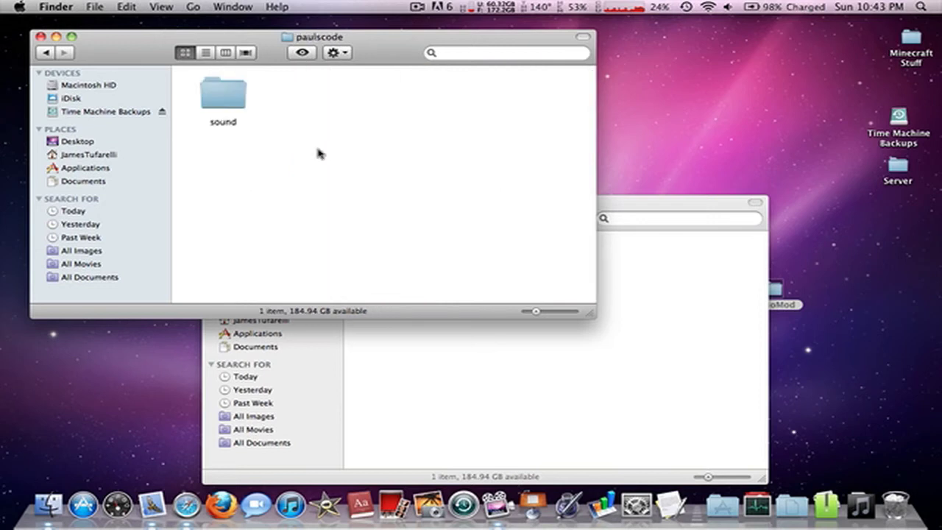
double_click(223, 90)
double_click(302, 95)
Step: Move CodecIBXM.class from AudioMod's paulscode/sound/codecs folder into the codecs folder of minecraft.jar, and close the AudioMod window
click(478, 377)
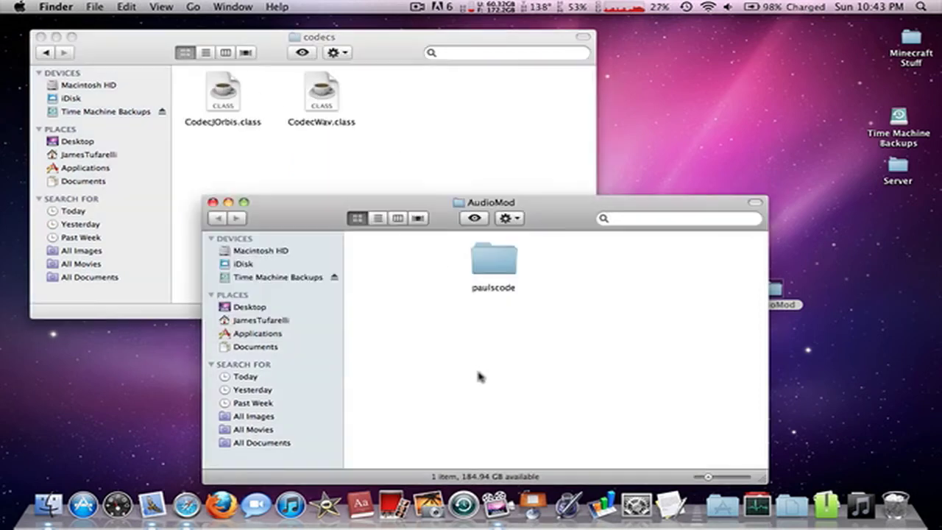
double_click(497, 274)
double_click(398, 265)
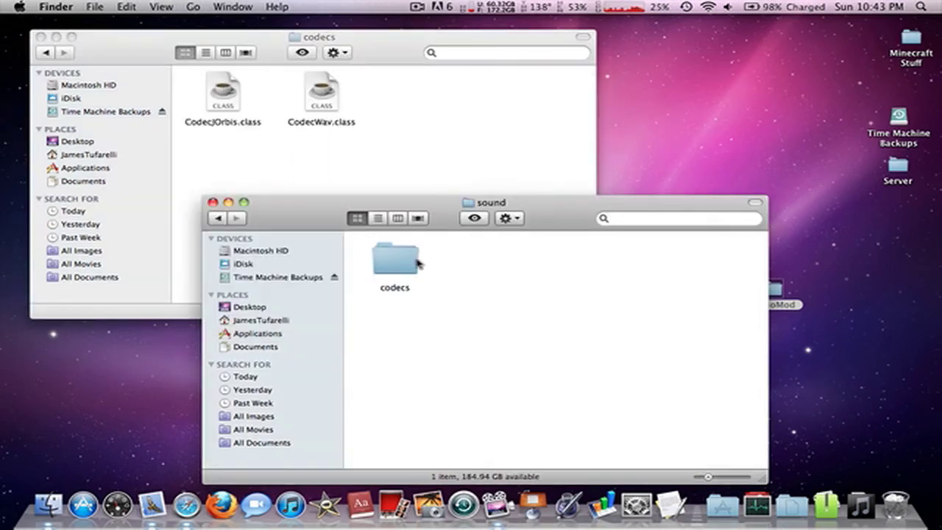
double_click(401, 263)
drag(401, 263, 399, 109)
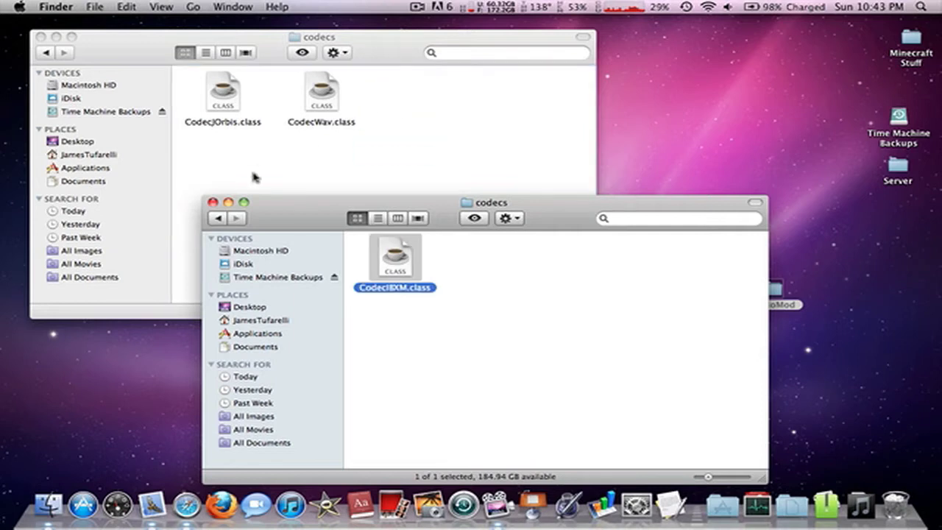
click(212, 202)
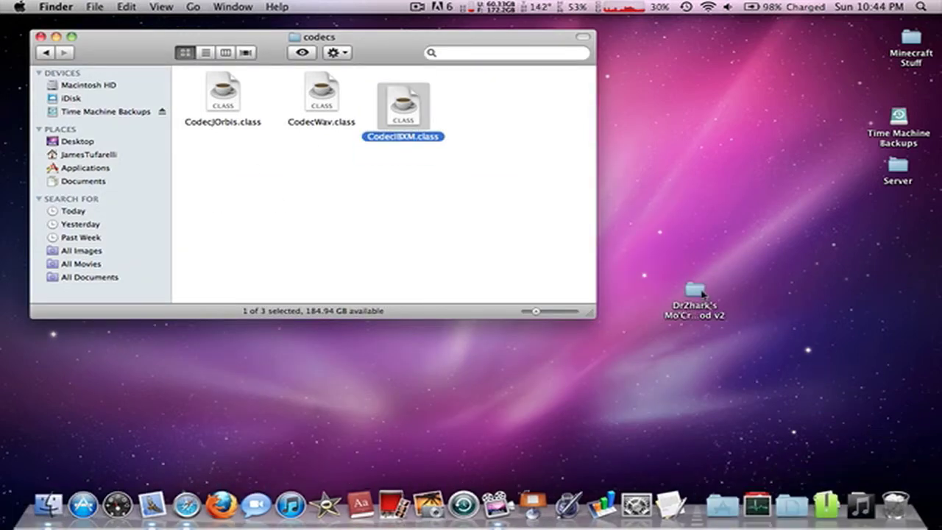
Step: Move modmanager.jpg and README.txt from the DrZhark's Mo'Creatures Mod v2 folder to the Trash
double_click(693, 288)
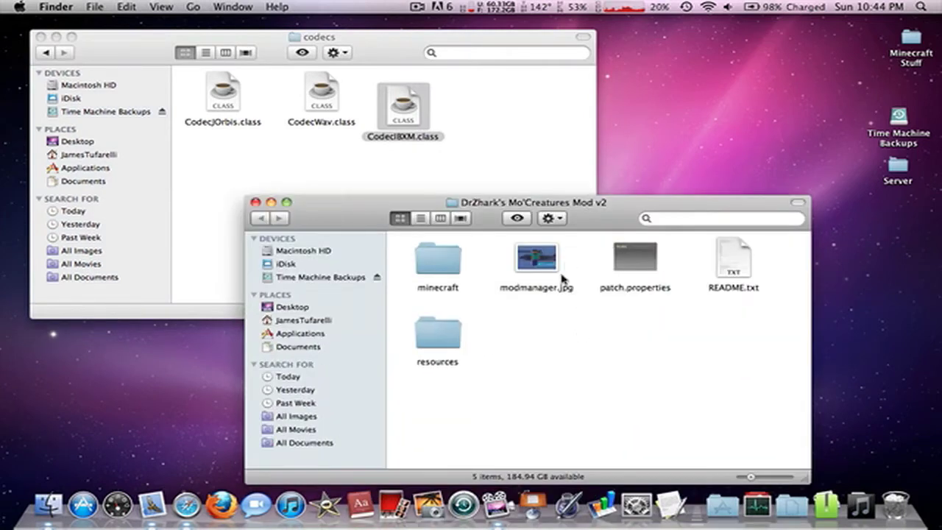
click(543, 262)
shift+click(738, 275)
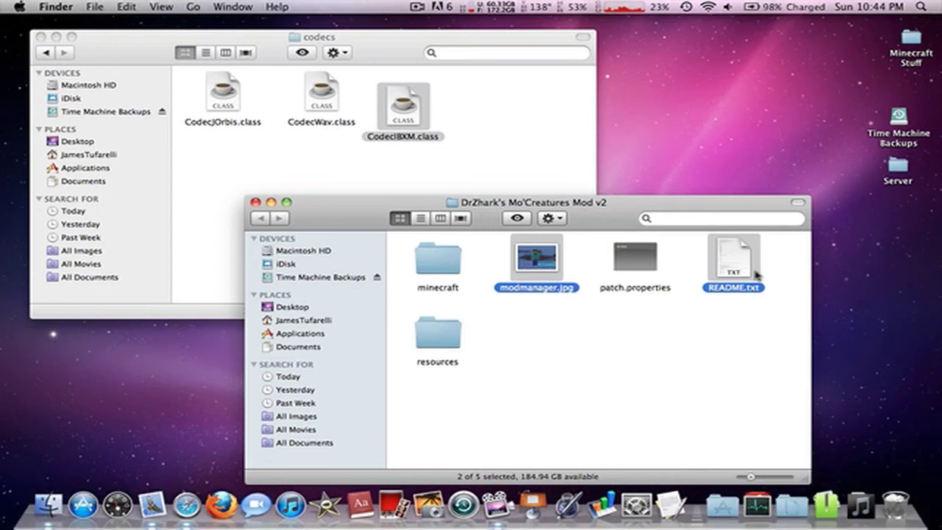
drag(740, 266, 896, 493)
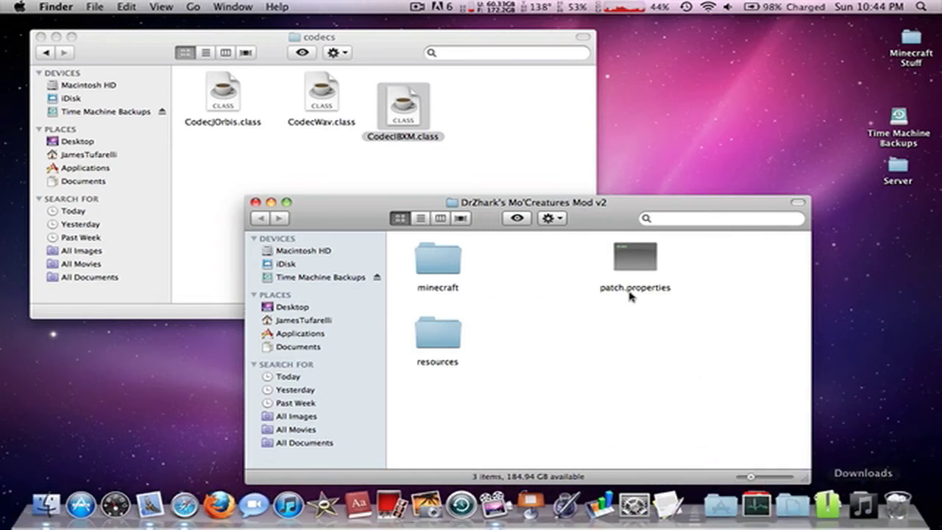
Step: Move the mob folder from the Mo'Creatures minecraft folder to the desktop and all its remaining files into the minecraft.jar folder
double_click(440, 254)
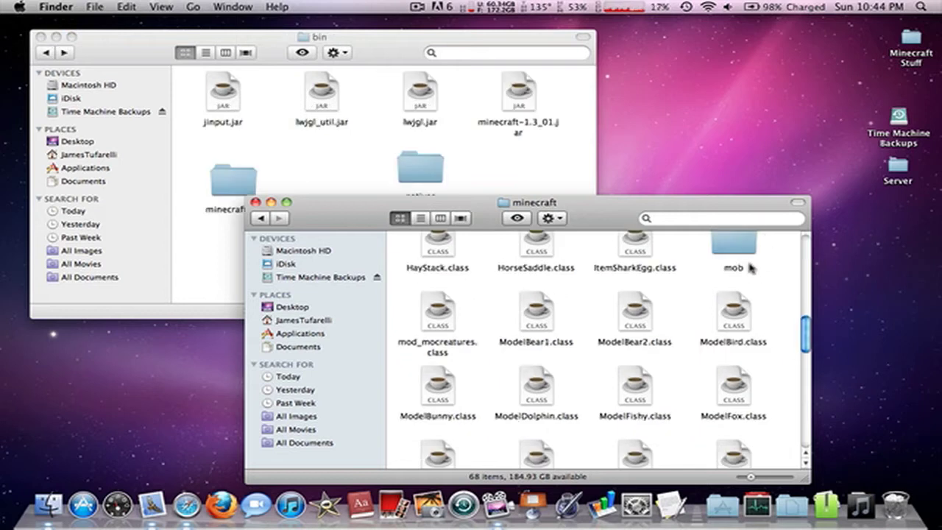
drag(738, 245, 747, 103)
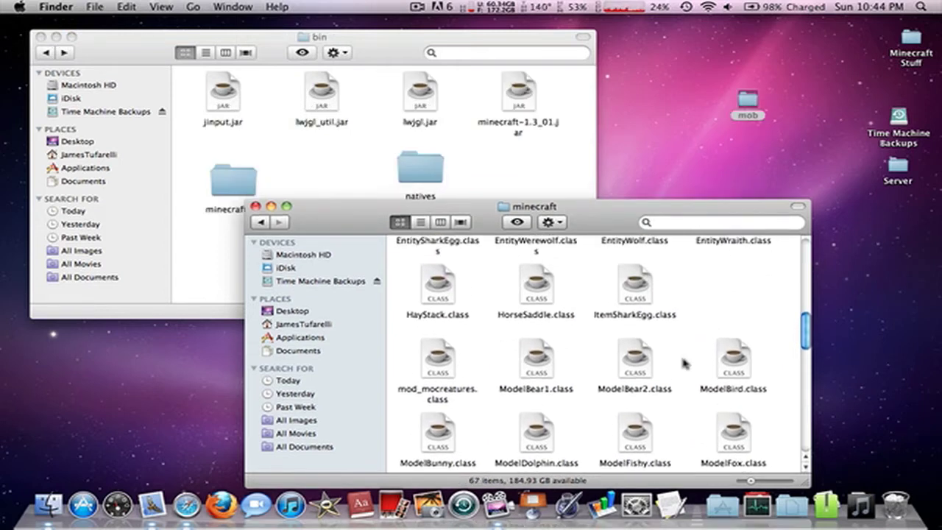
key(super+z)
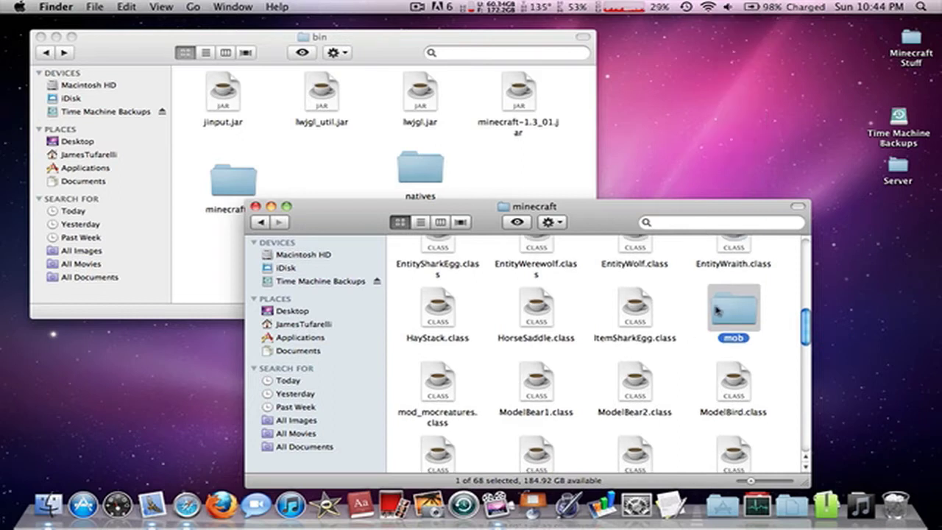
key(shift+super+z)
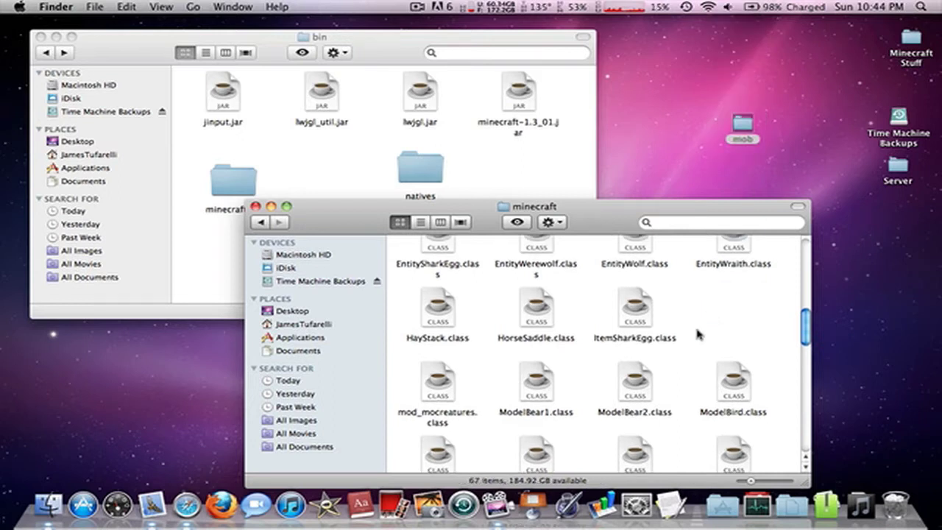
key(super+a)
drag(636, 306, 243, 185)
Step: Open the mob folder inside the minecraft.jar folder
click(243, 185)
double_click(243, 186)
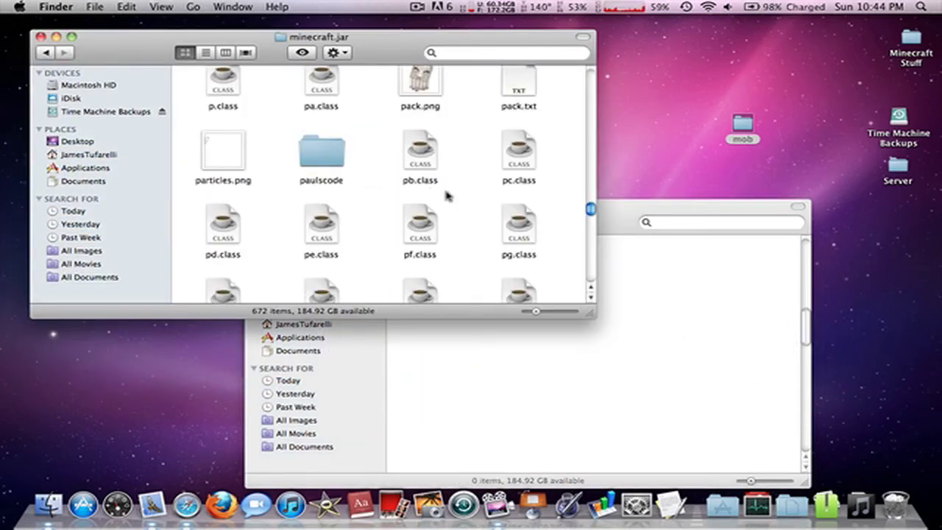
scroll(447, 195, up, 10)
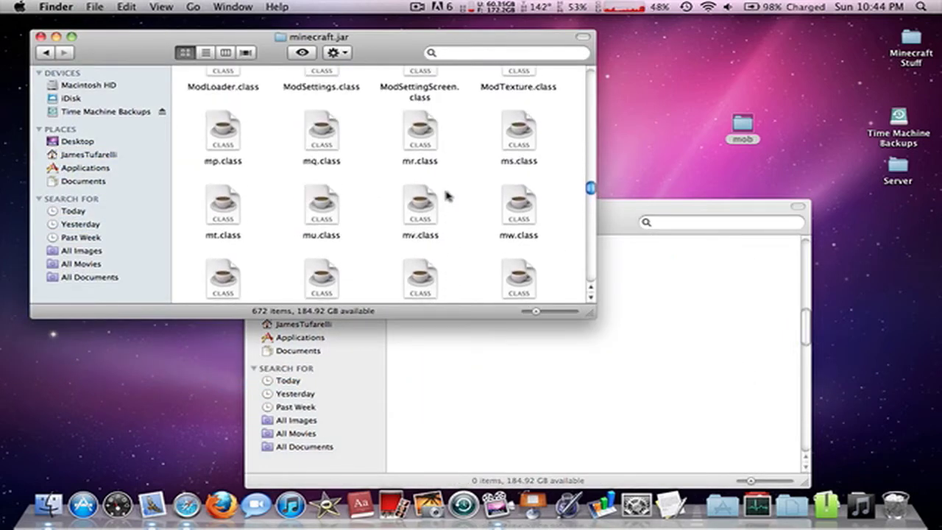
scroll(447, 195, down, 10)
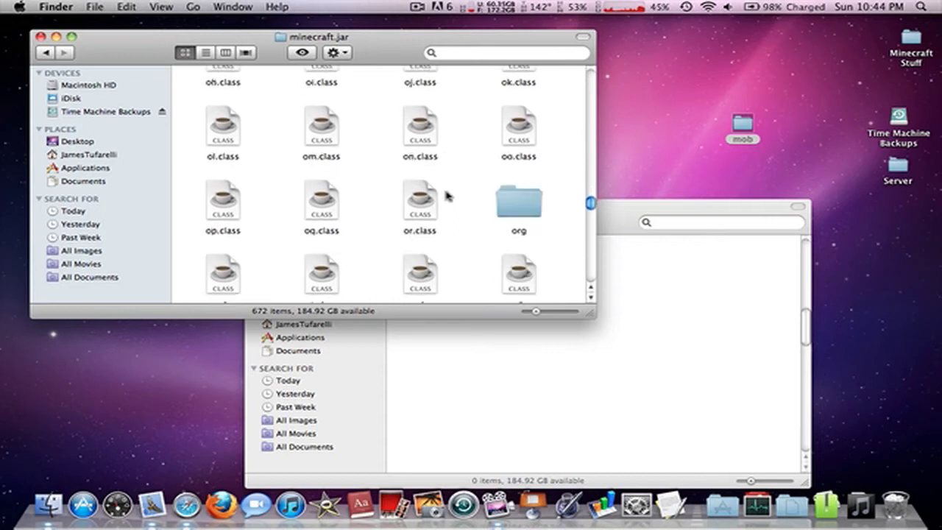
scroll(447, 195, down, 4)
scroll(447, 195, up, 6)
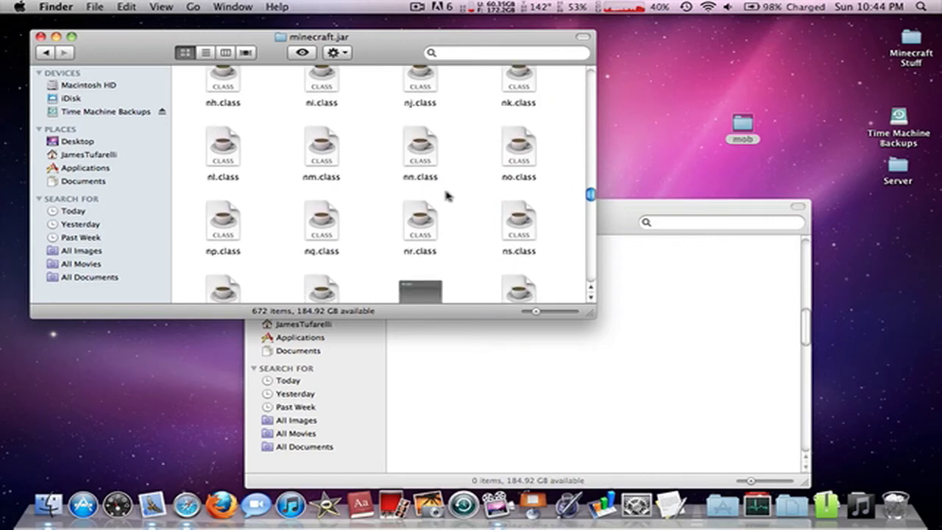
scroll(447, 195, down, 6)
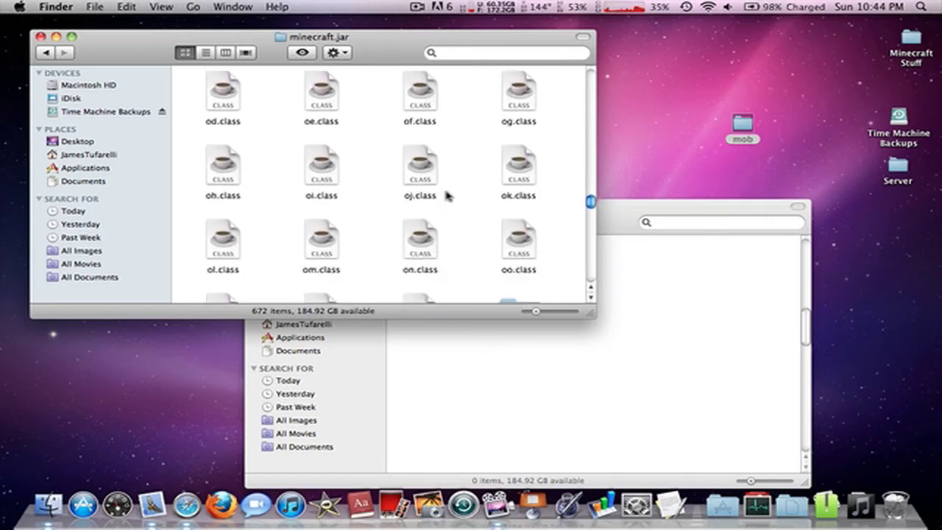
scroll(447, 195, down, 2)
scroll(446, 195, up, 12)
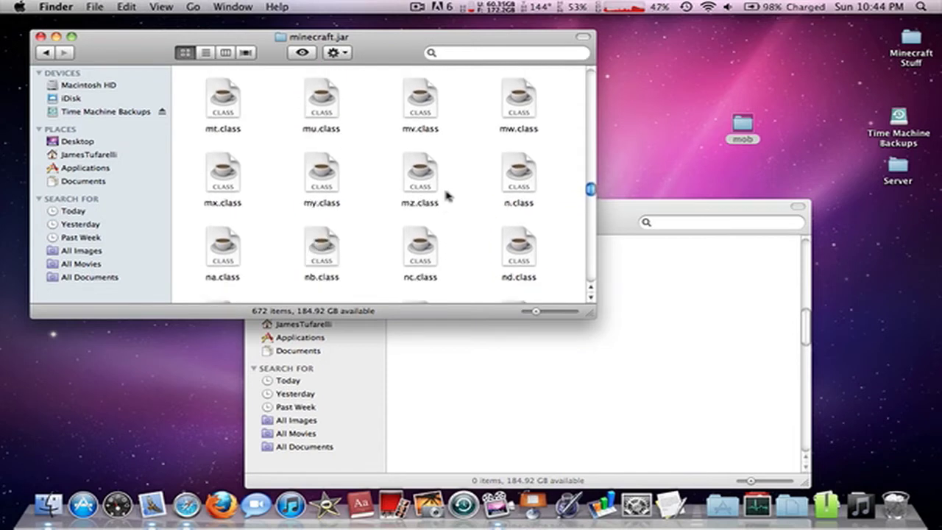
scroll(446, 195, up, 3)
double_click(332, 117)
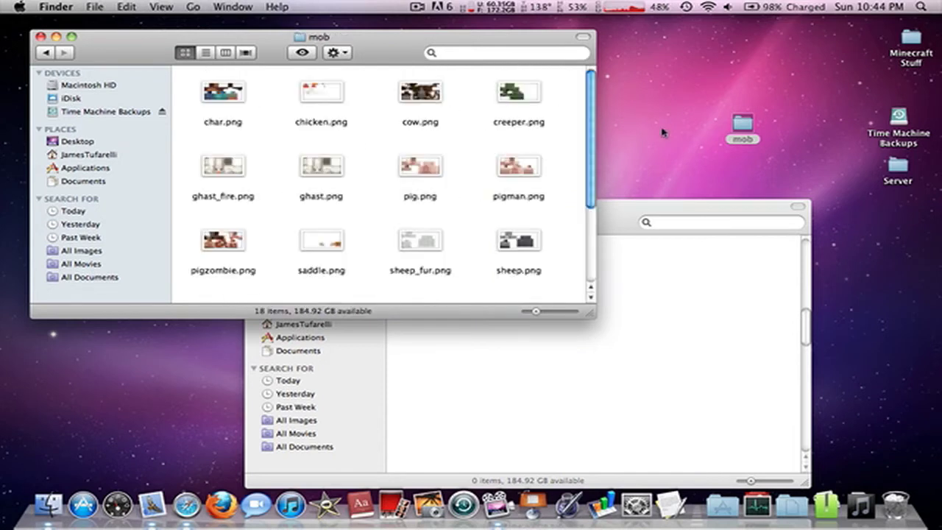
Step: Move all the images from the desktop mob folder into the mob folder of minecraft.jar
double_click(744, 125)
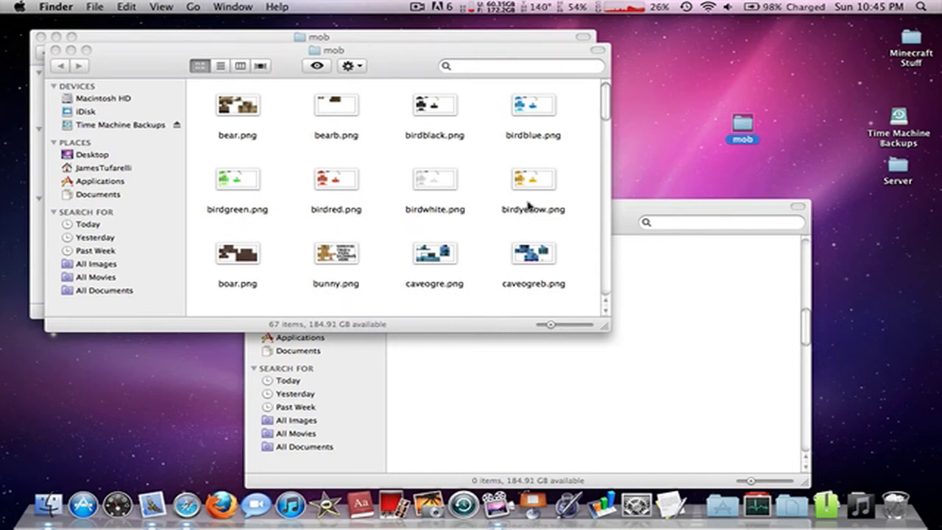
key(super+a)
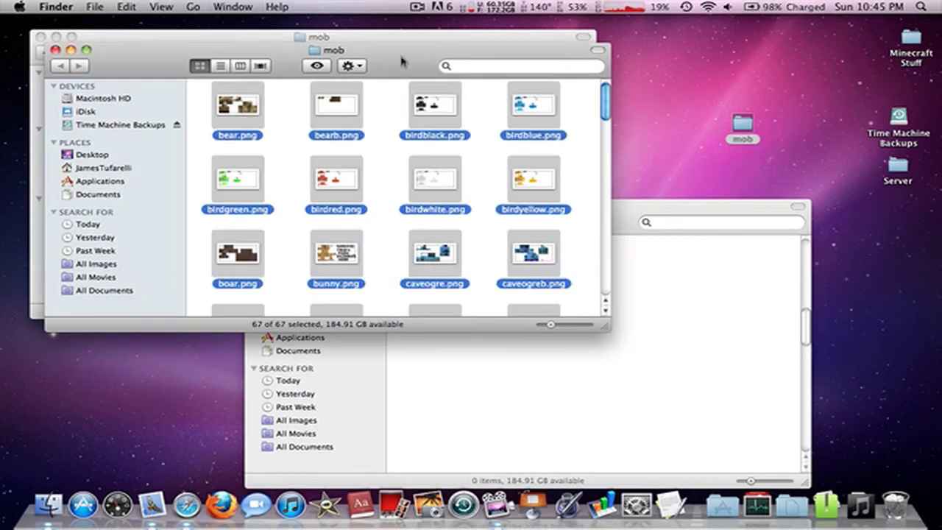
drag(402, 62, 677, 89)
drag(620, 138, 265, 146)
Step: Return from minecraft.jar's mob folder to the bin folder and close the emptied desktop mob folder's window
click(46, 53)
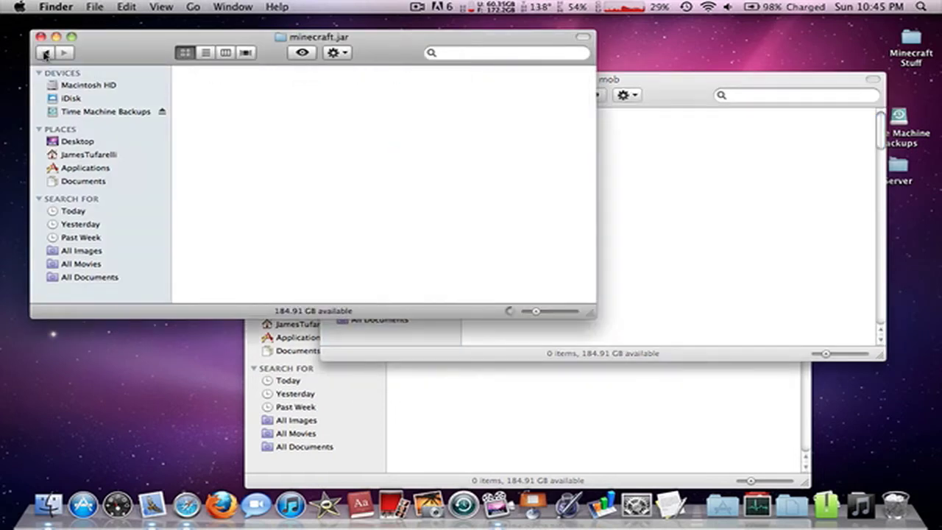
click(46, 53)
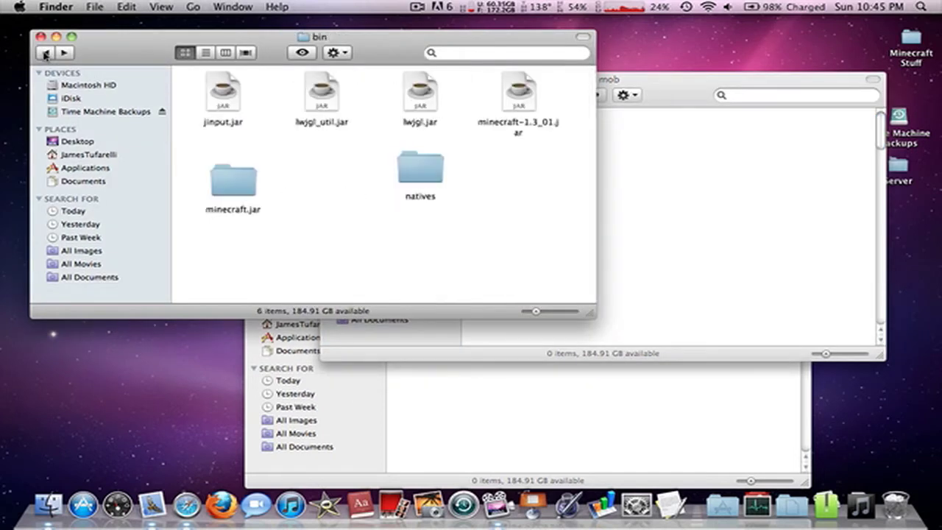
click(621, 147)
click(332, 79)
click(674, 409)
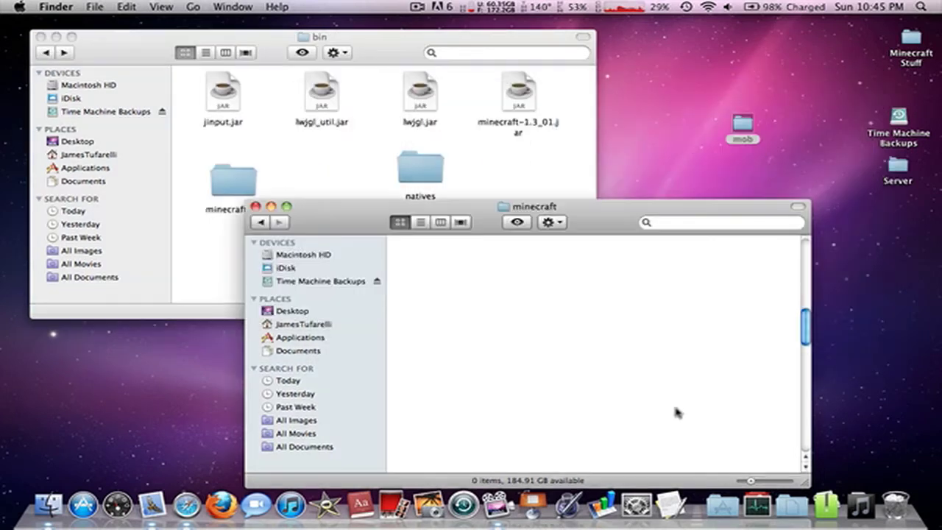
Step: Go back to the DrZhark's Mo'Creatures Mod v2 folder and move its emptied minecraft folder to the Trash
click(260, 222)
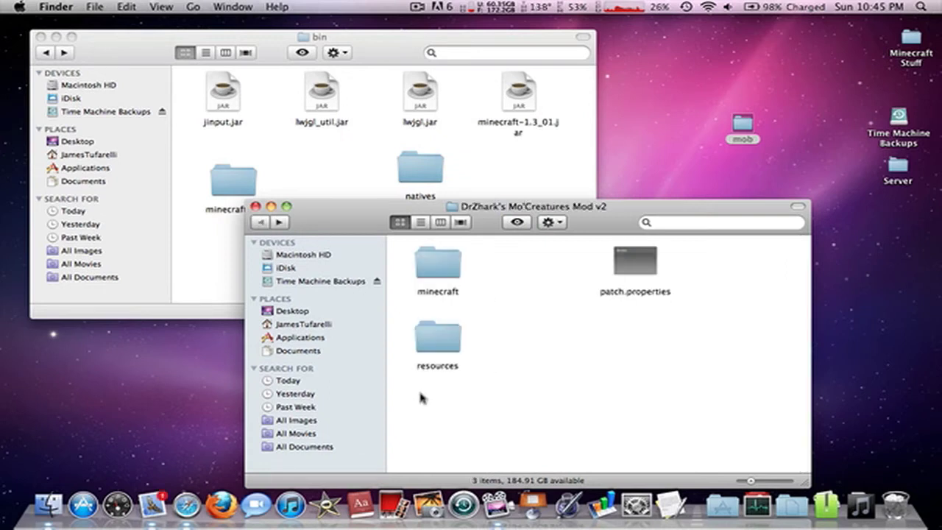
drag(452, 330, 432, 351)
drag(439, 261, 905, 482)
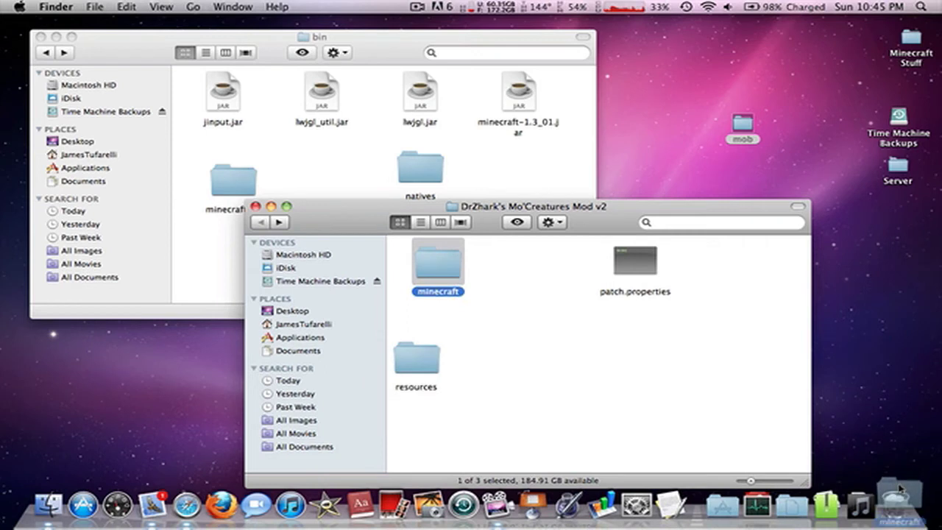
Step: Move the mod folder from the Mo'Creatures resources folder into the resources folder of the main minecraft directory
double_click(423, 354)
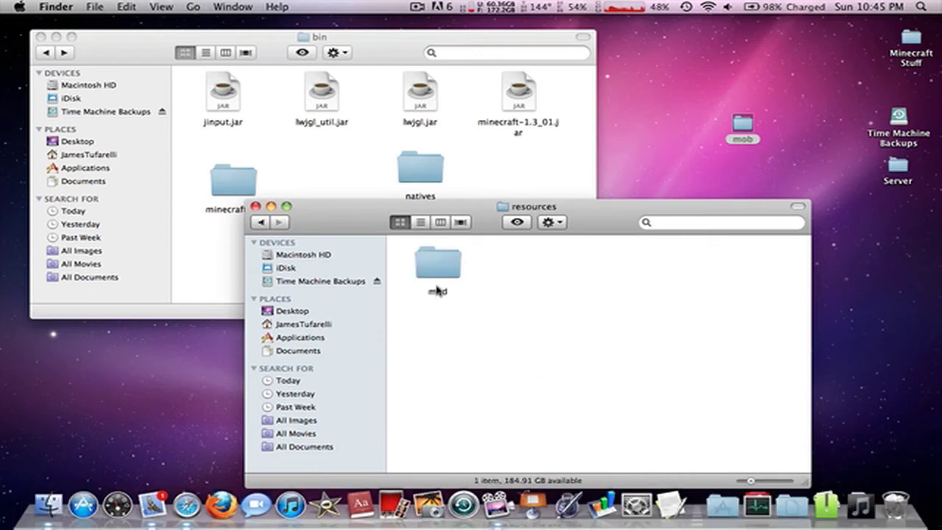
click(277, 151)
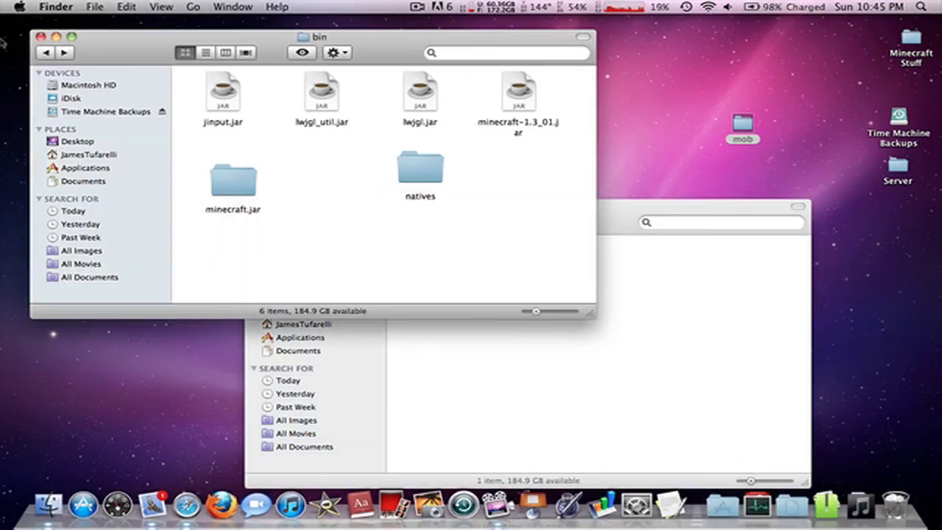
click(45, 53)
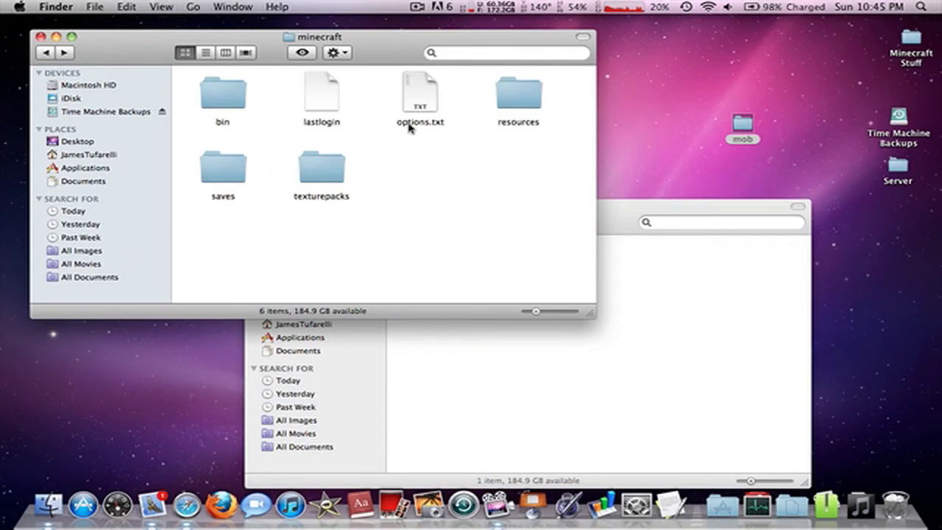
double_click(503, 96)
click(493, 361)
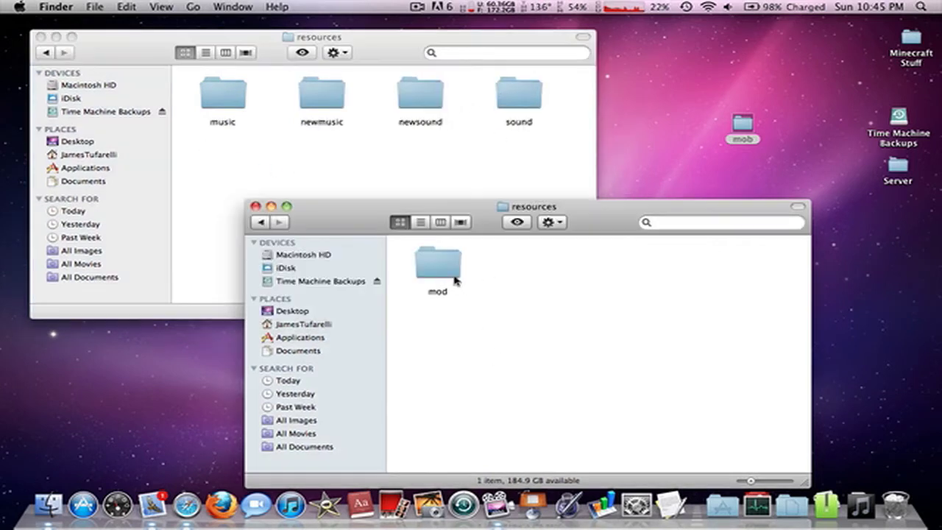
drag(452, 275, 228, 173)
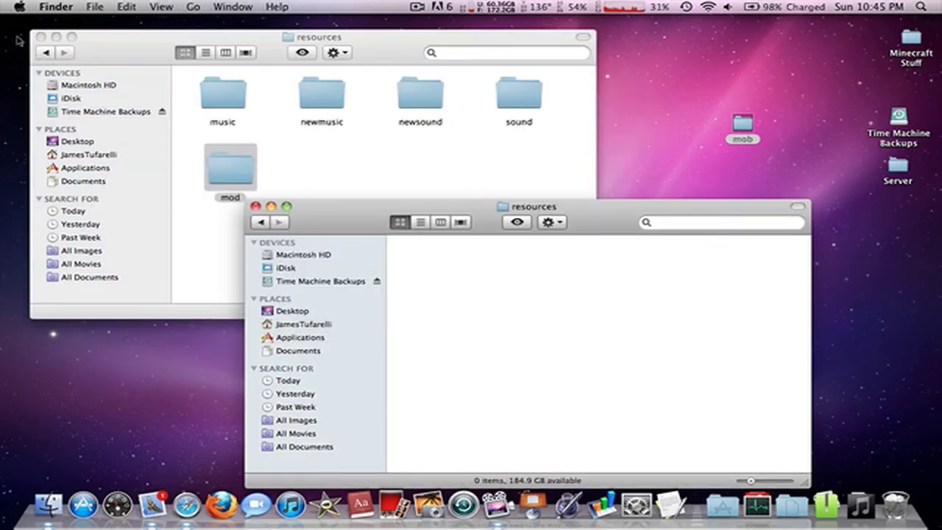
Step: Move patch.properties from the DrZhark's Mo'Creatures Mod v2 folder into the main minecraft folder
click(46, 52)
click(473, 343)
click(260, 221)
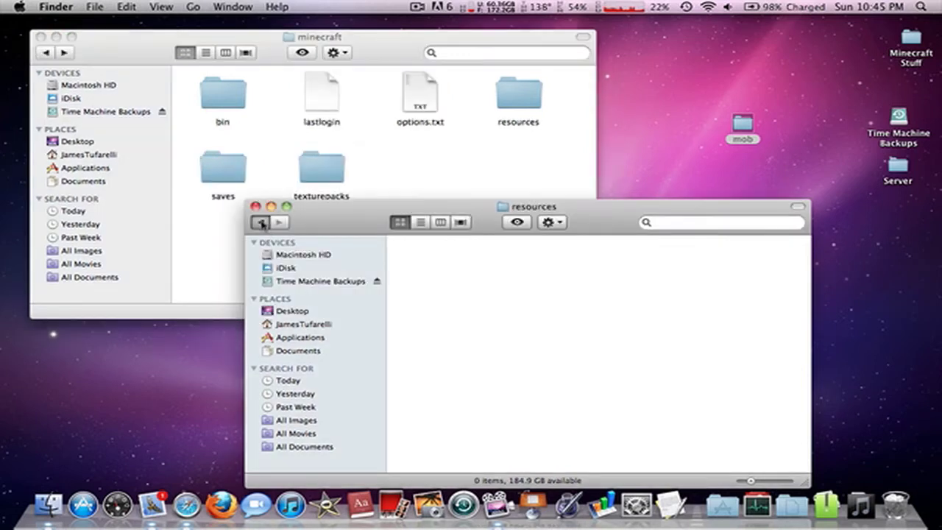
click(628, 271)
drag(628, 271, 433, 164)
Step: Close the Mo'Creatures window and move the leftover mob folder from the desktop to the Trash
click(256, 206)
drag(799, 79, 687, 400)
drag(694, 291, 907, 491)
Step: Launch Minecraft from the recent applications, close the minecraft folder window, enter the game without a username and enlarge the game window
click(826, 482)
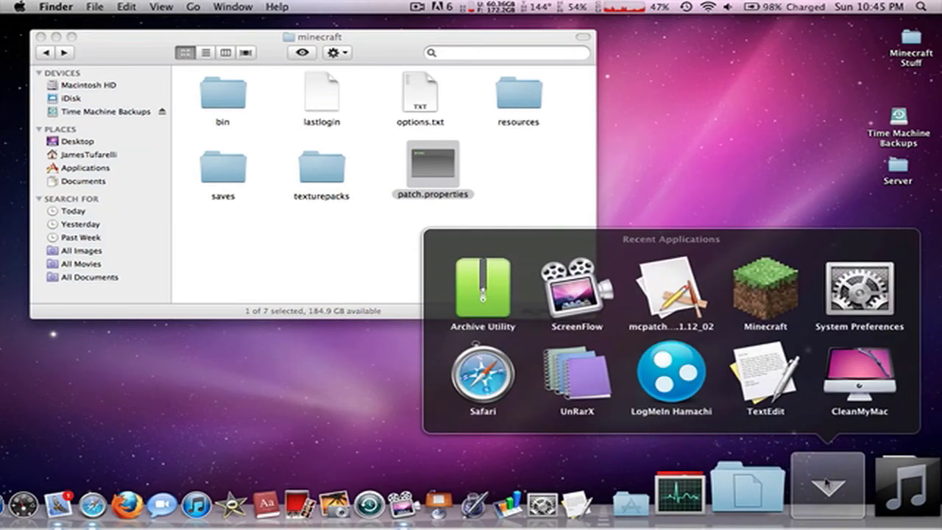
click(773, 280)
click(40, 37)
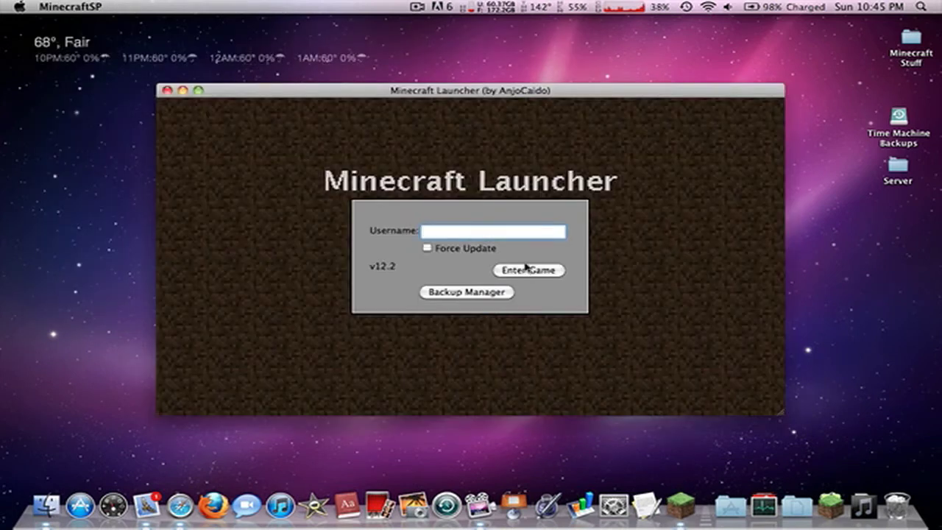
click(526, 270)
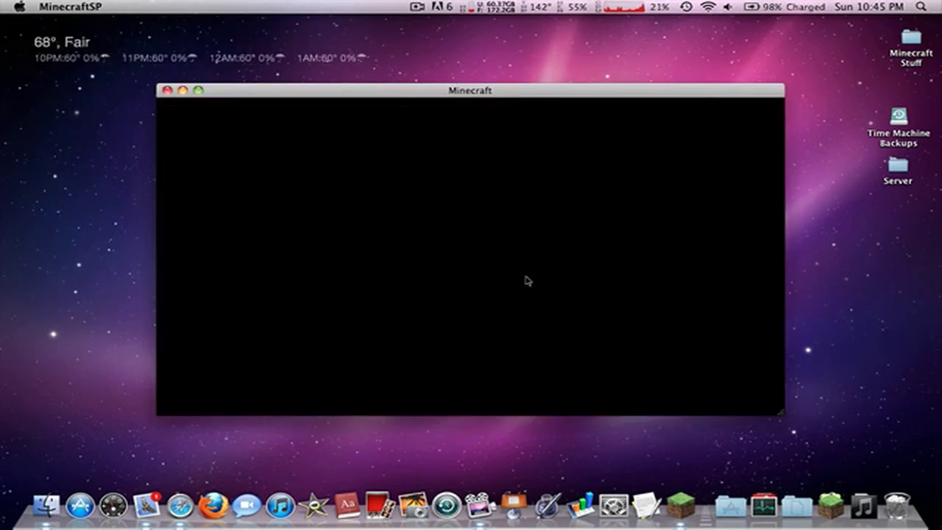
click(198, 91)
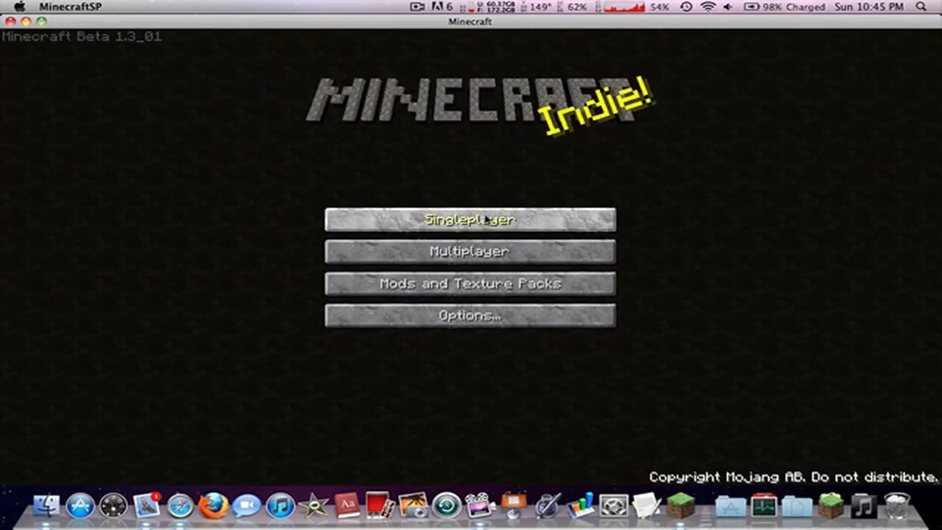
Step: Start a singleplayer game in the saved world named New World
click(486, 215)
click(401, 217)
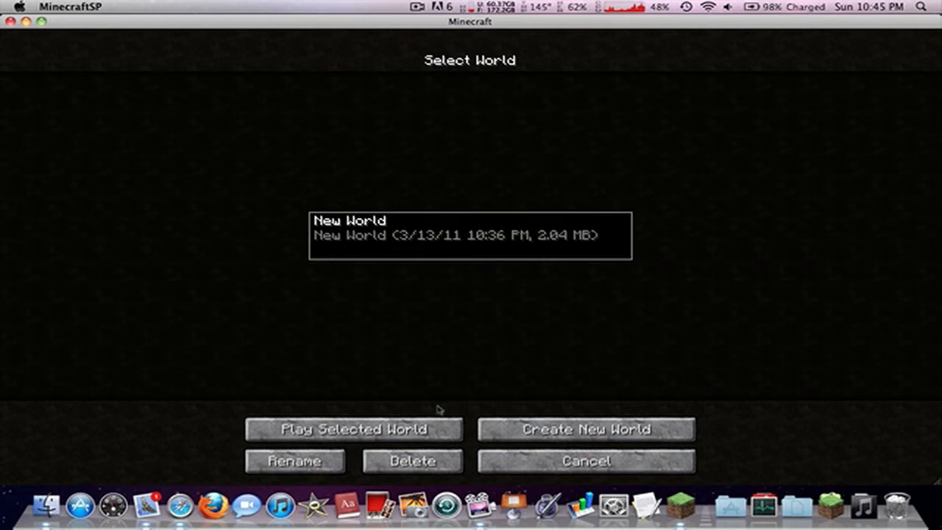
click(406, 429)
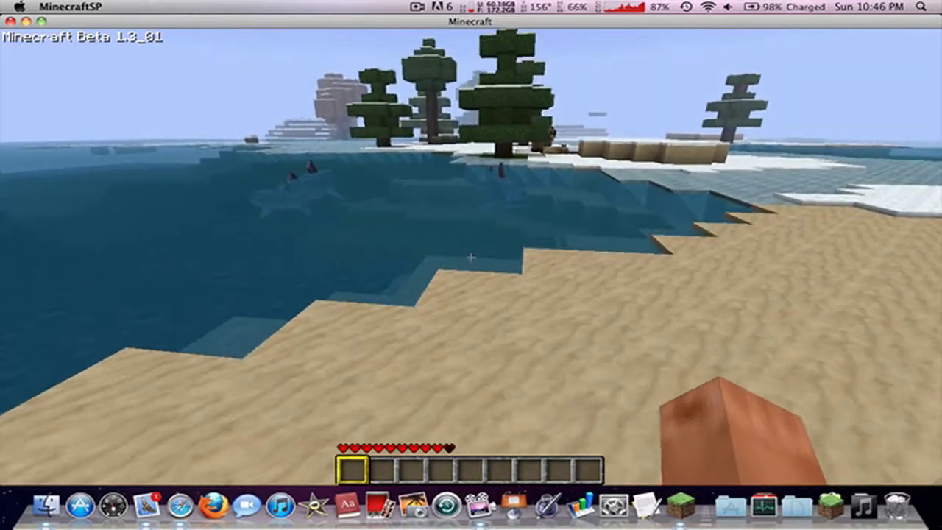
Step: Walk along the shore and across the snow and ice to look for Mo'Creatures animals in the world
key(w)
key(w)
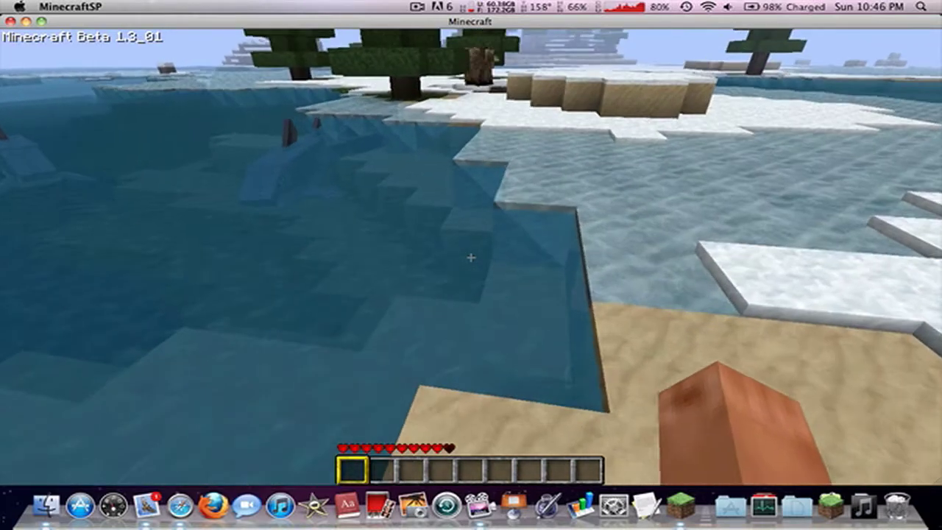
key(w)
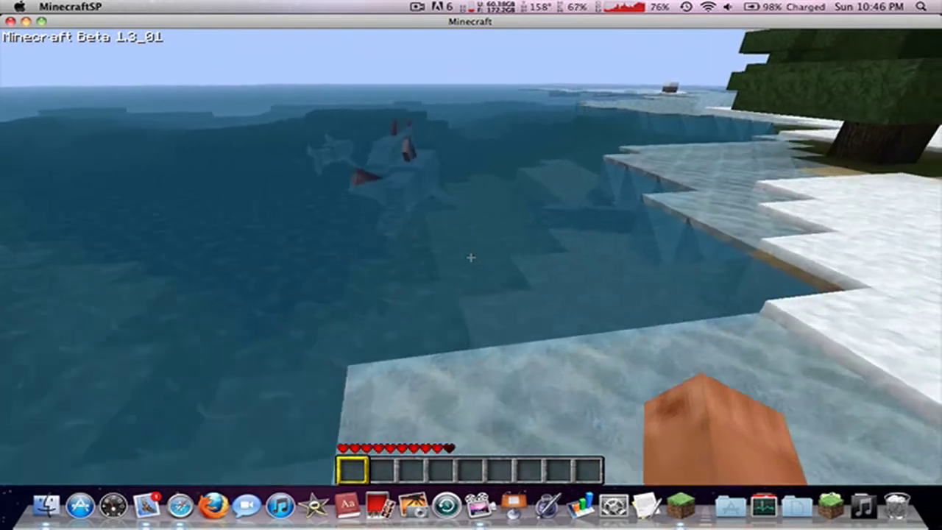
key(w)
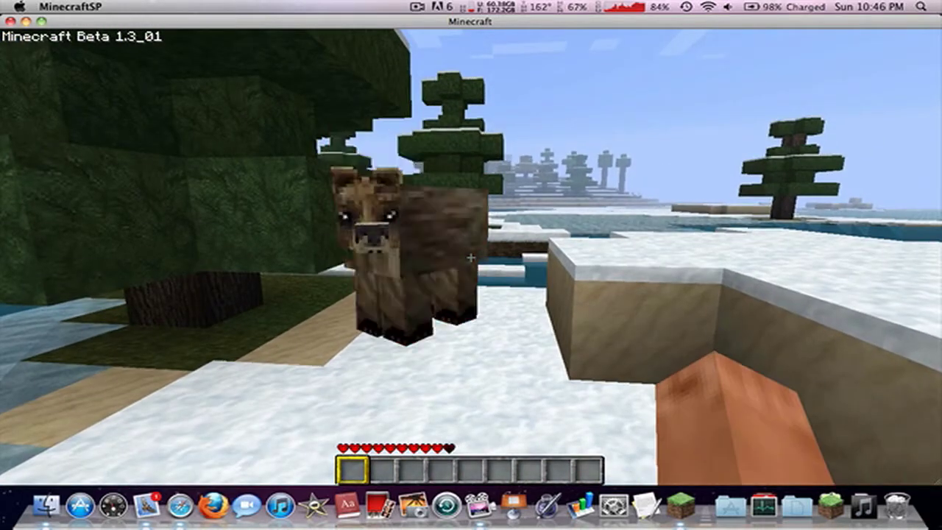
key(w)
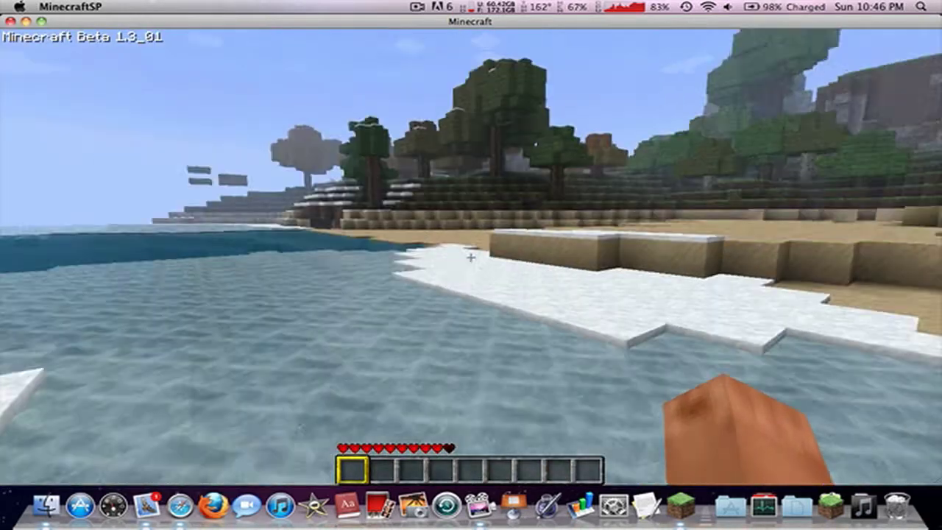
key(w)
key(w)
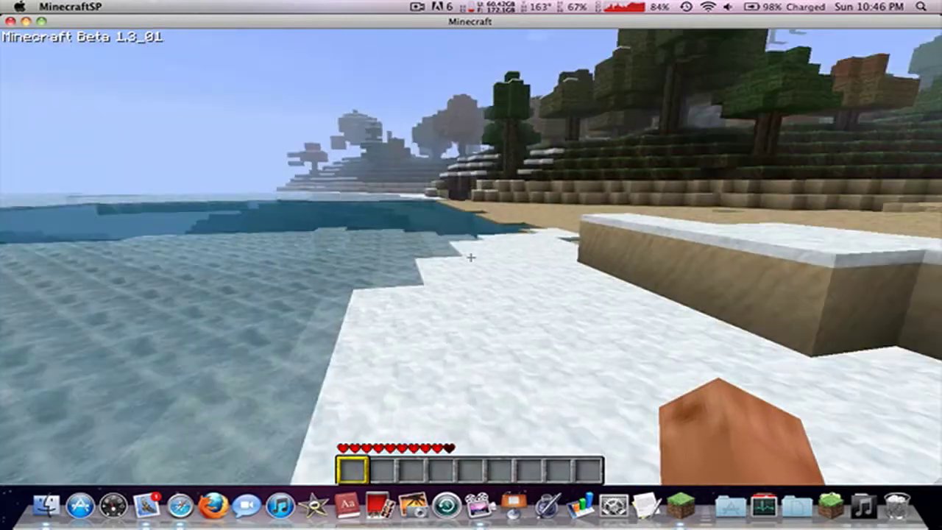
key(w)
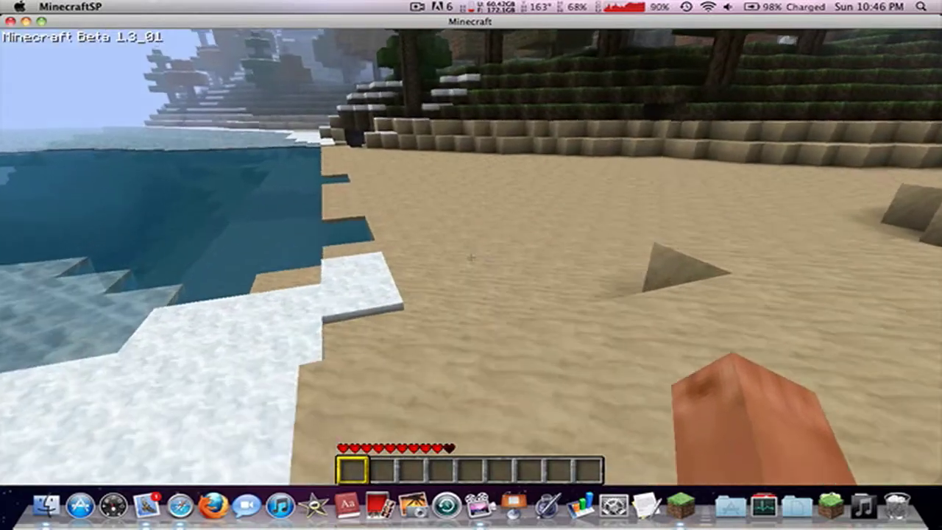
key(w)
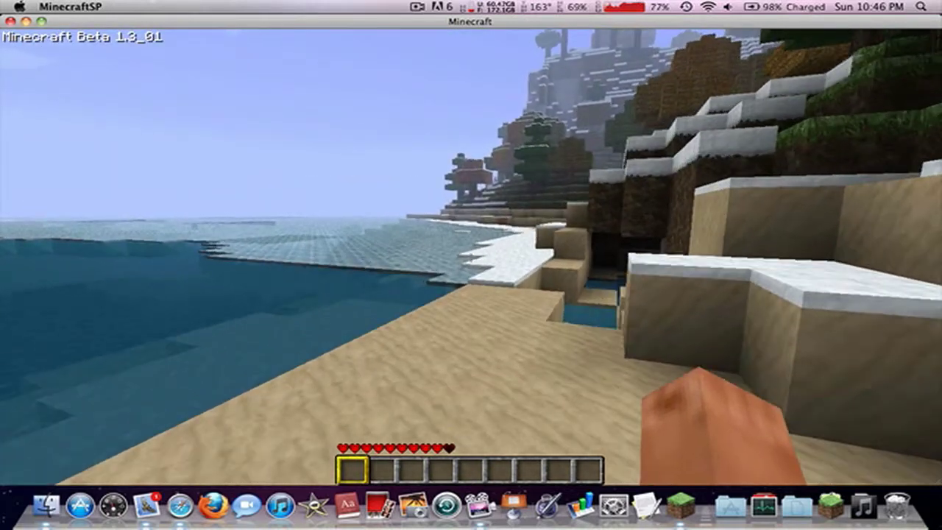
key(w)
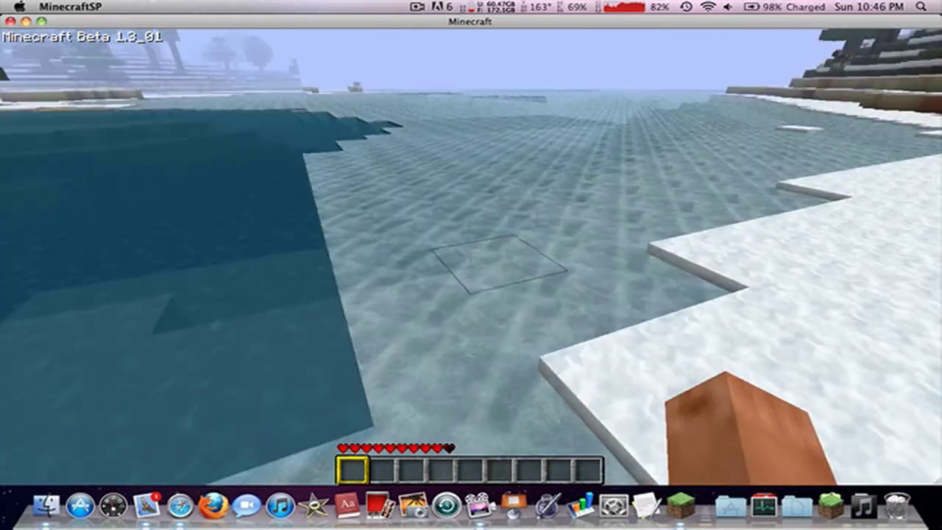
key(w)
key(w)
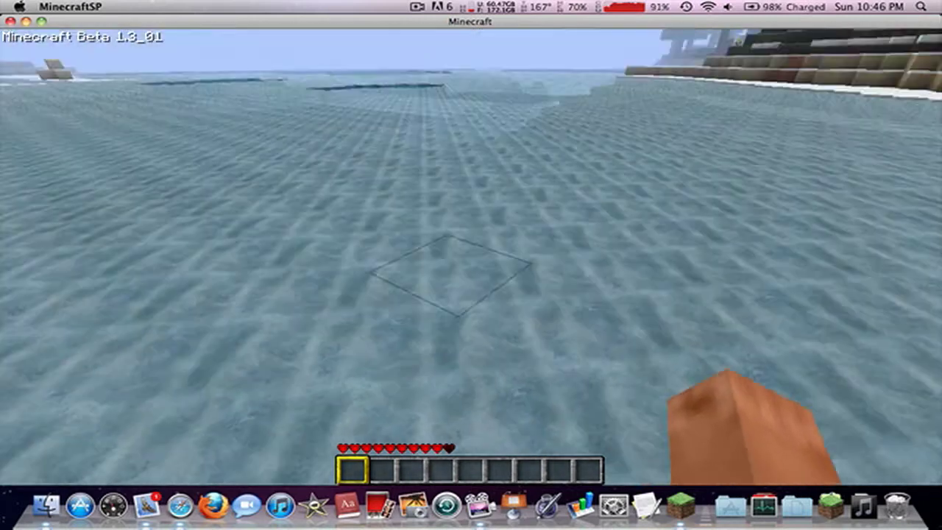
Step: Cross the ice sheet to the open water facing the snowy mountain and examine the creatures swimming there
mouse_move(471, 264)
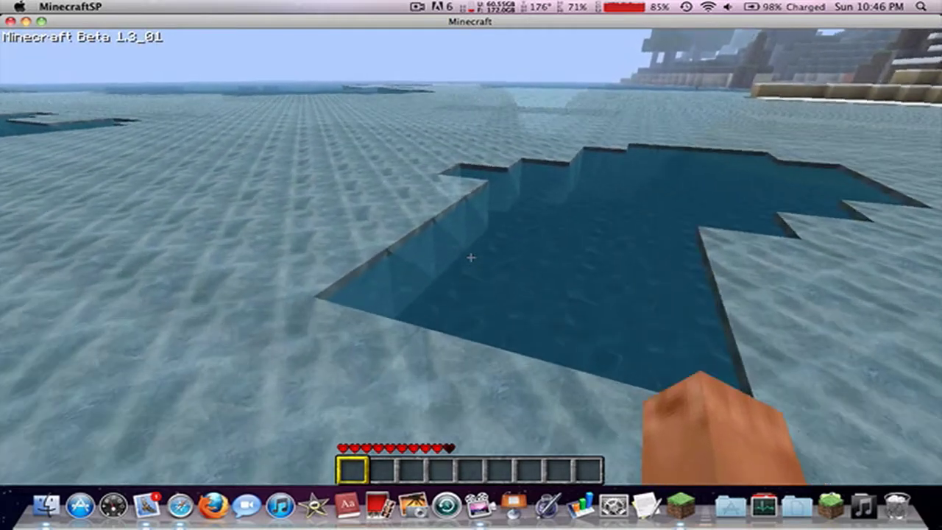
key(w)
key(a)
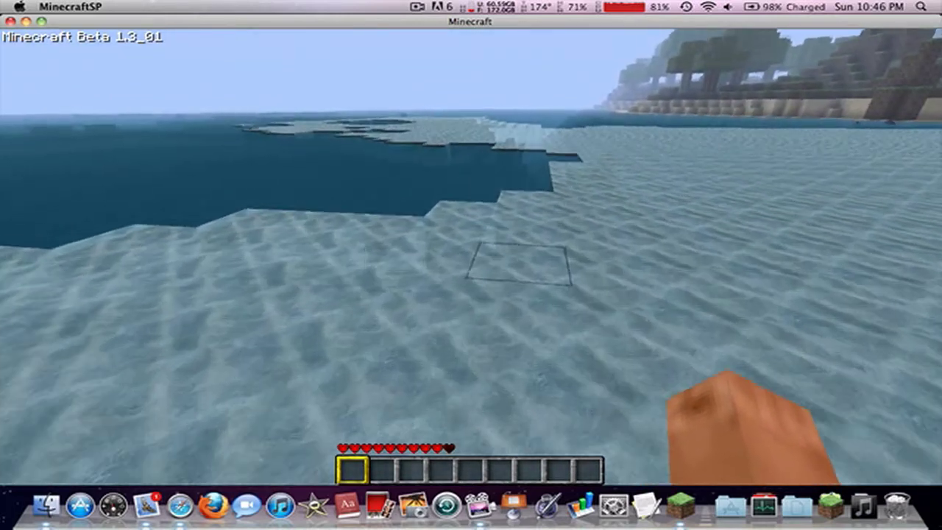
key(w)
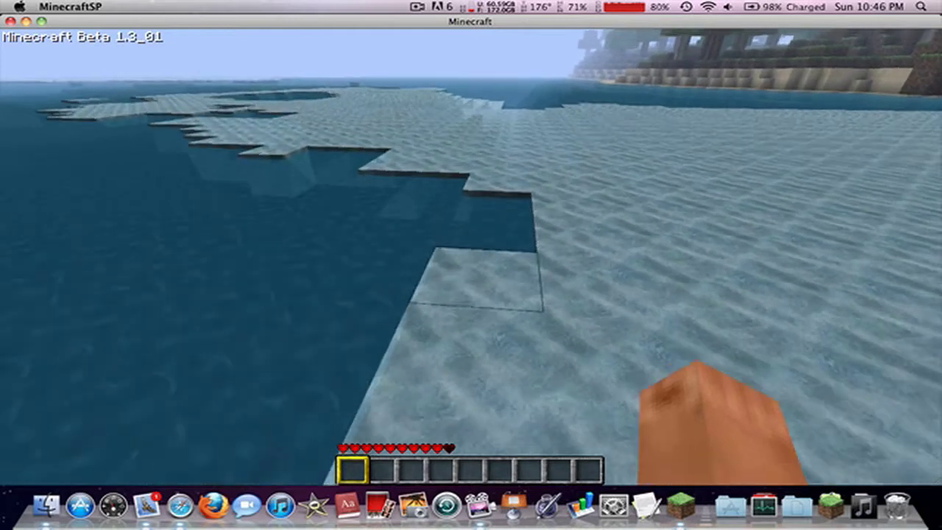
key(w)
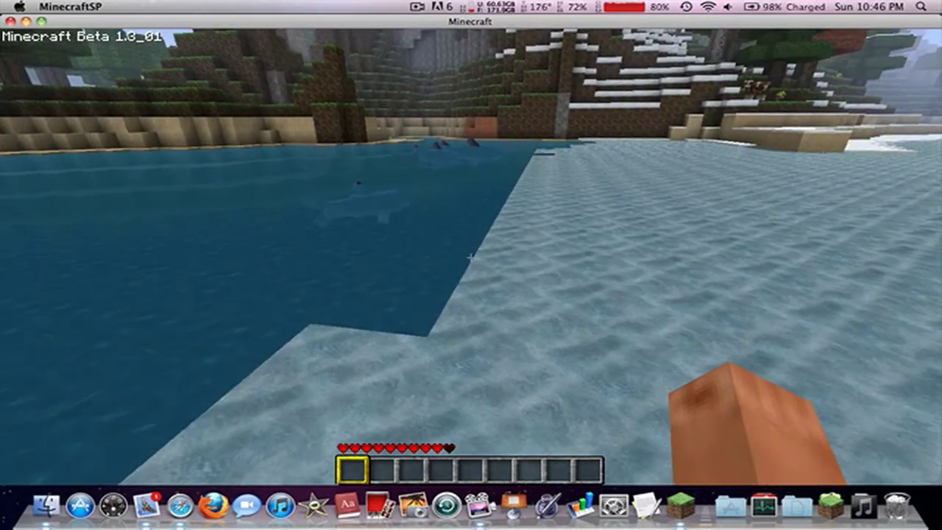
key(s)
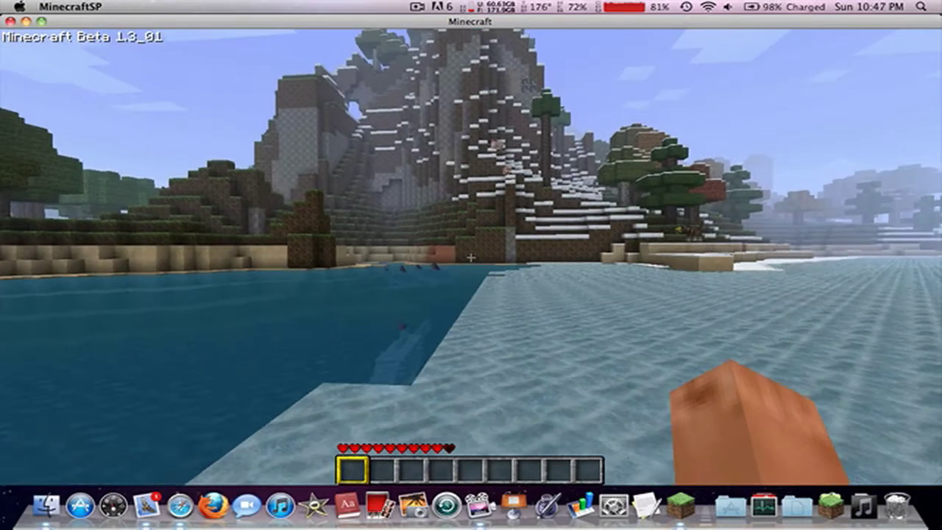
Step: Enter the water beside the ice, climb back out and search along the ice to its far edge for more creatures
key(w)
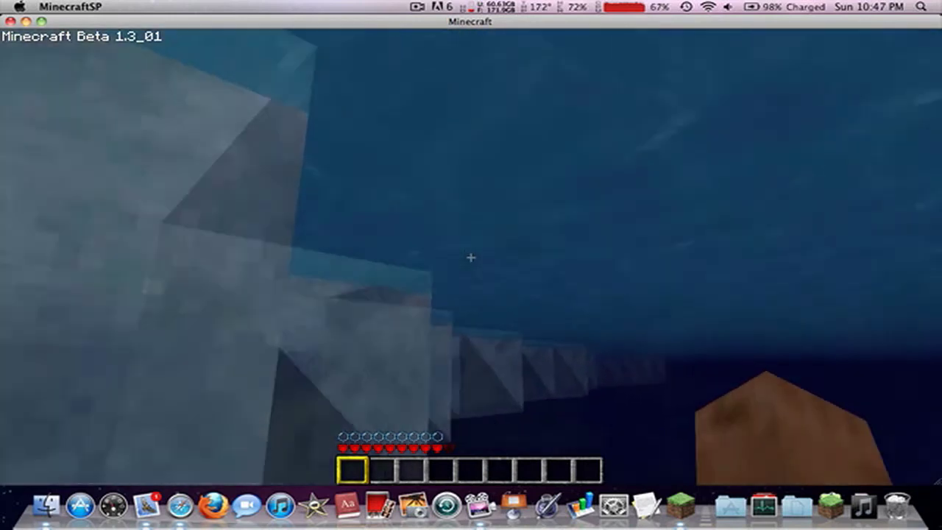
key(w)
key(space)
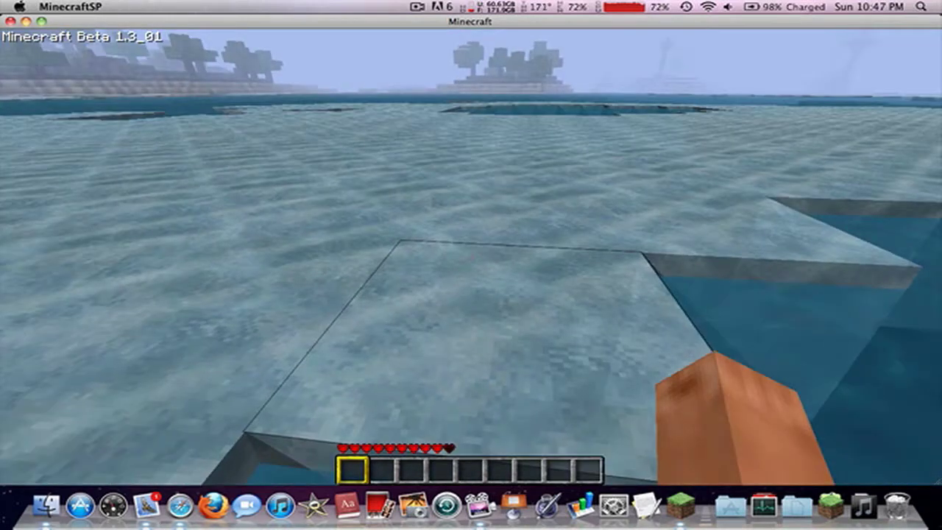
key(w)
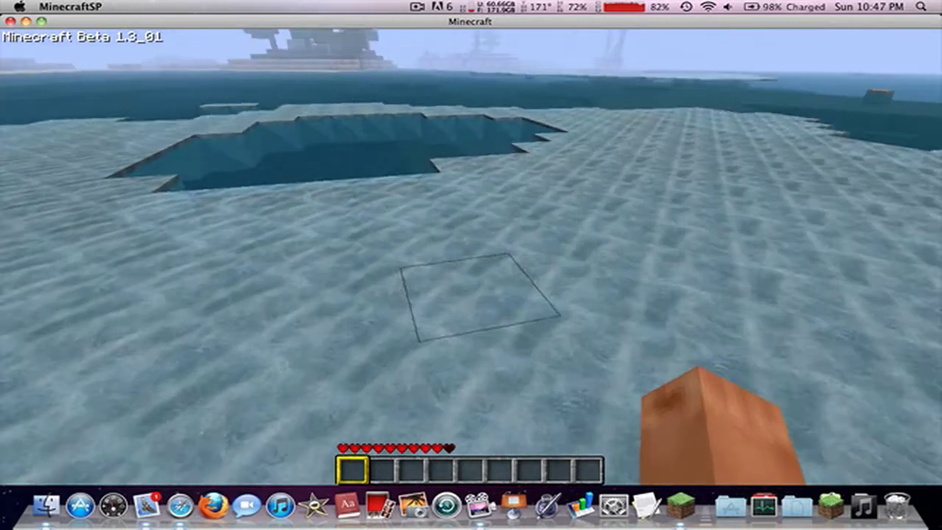
key(w)
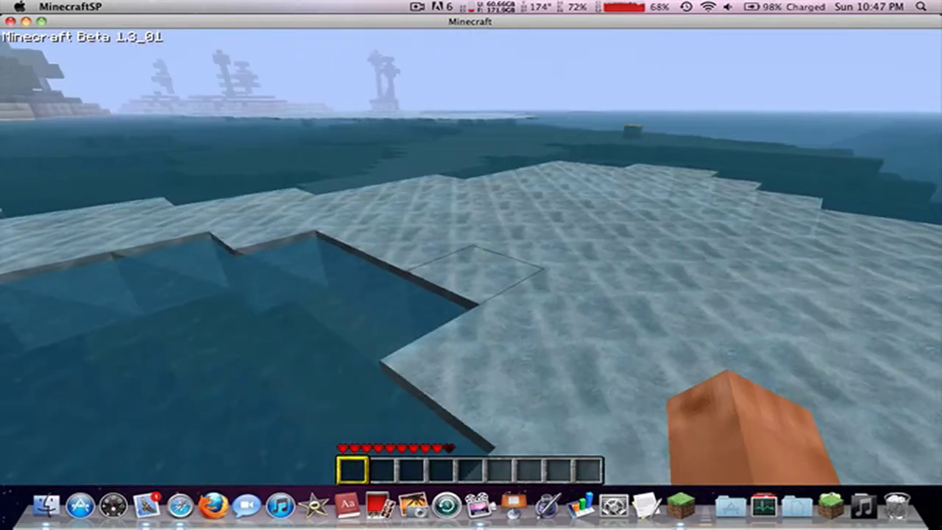
key(w)
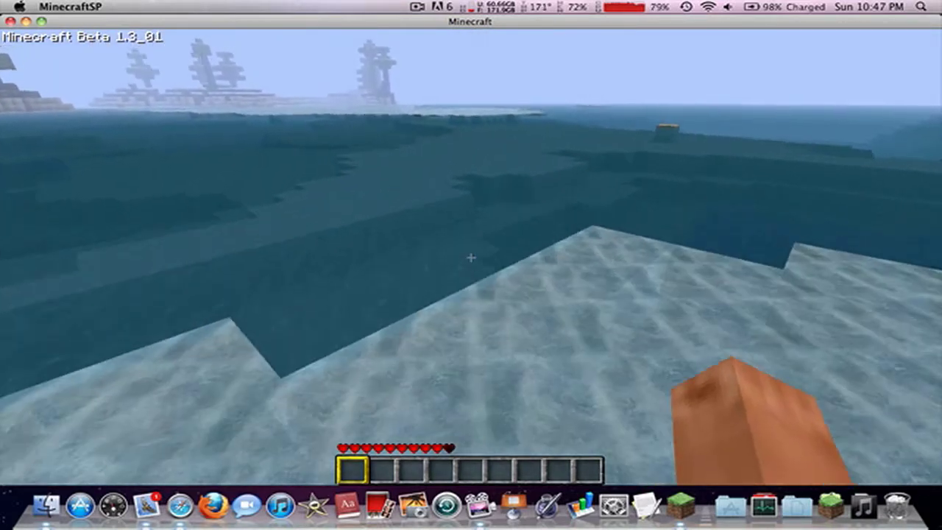